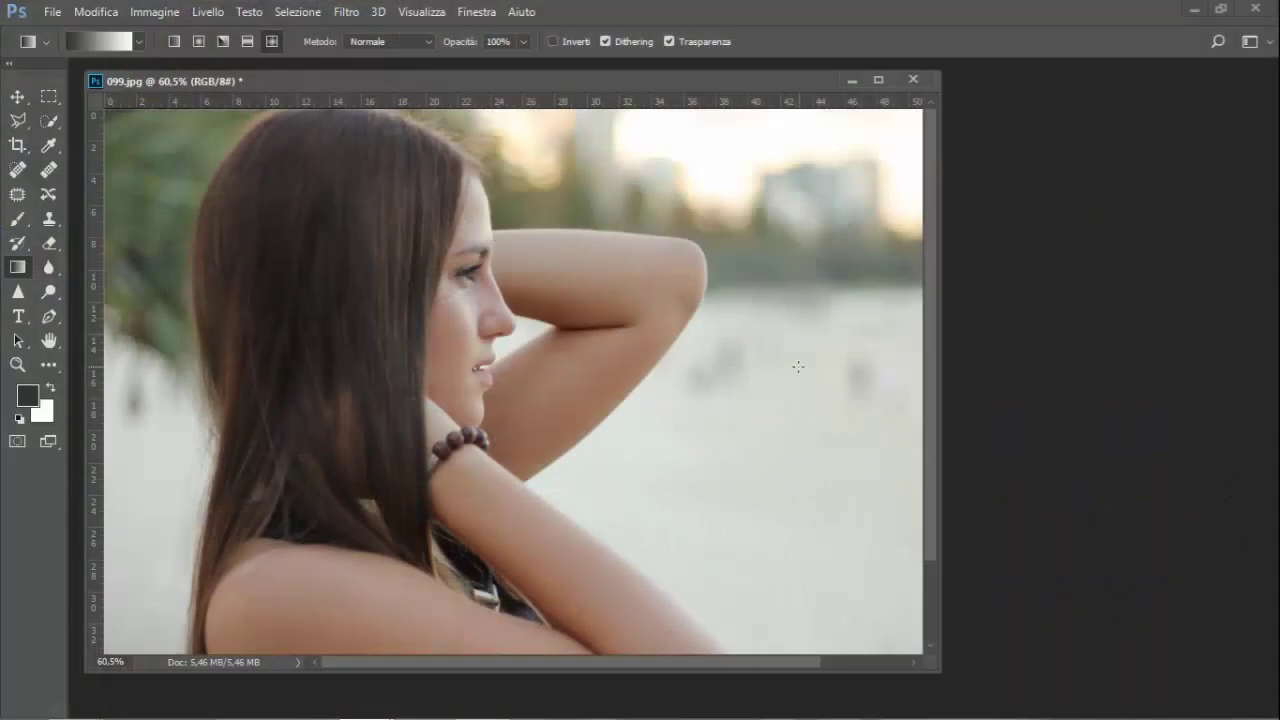
Step: Open the Livelli (Layers) panel showing the Sfondo layer and move it slightly higher
{"action": "left_click", "coordinate": [475, 14]}
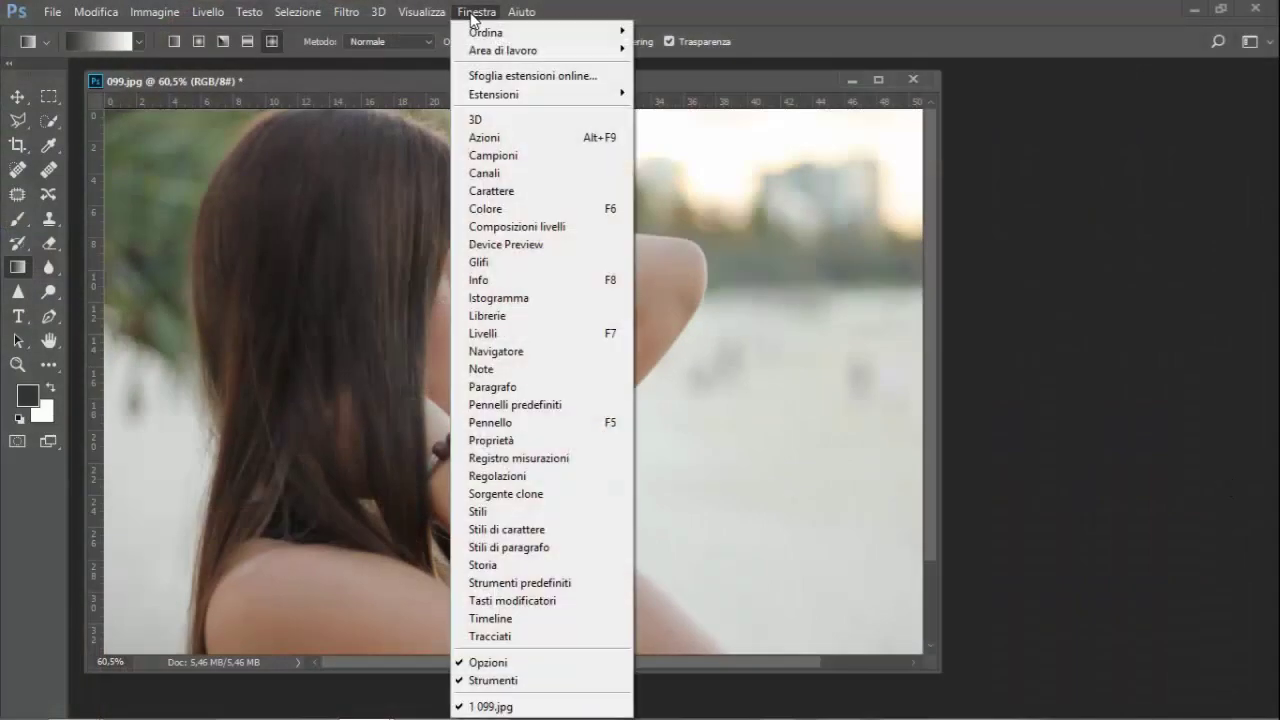
{"action": "left_click", "coordinate": [531, 333]}
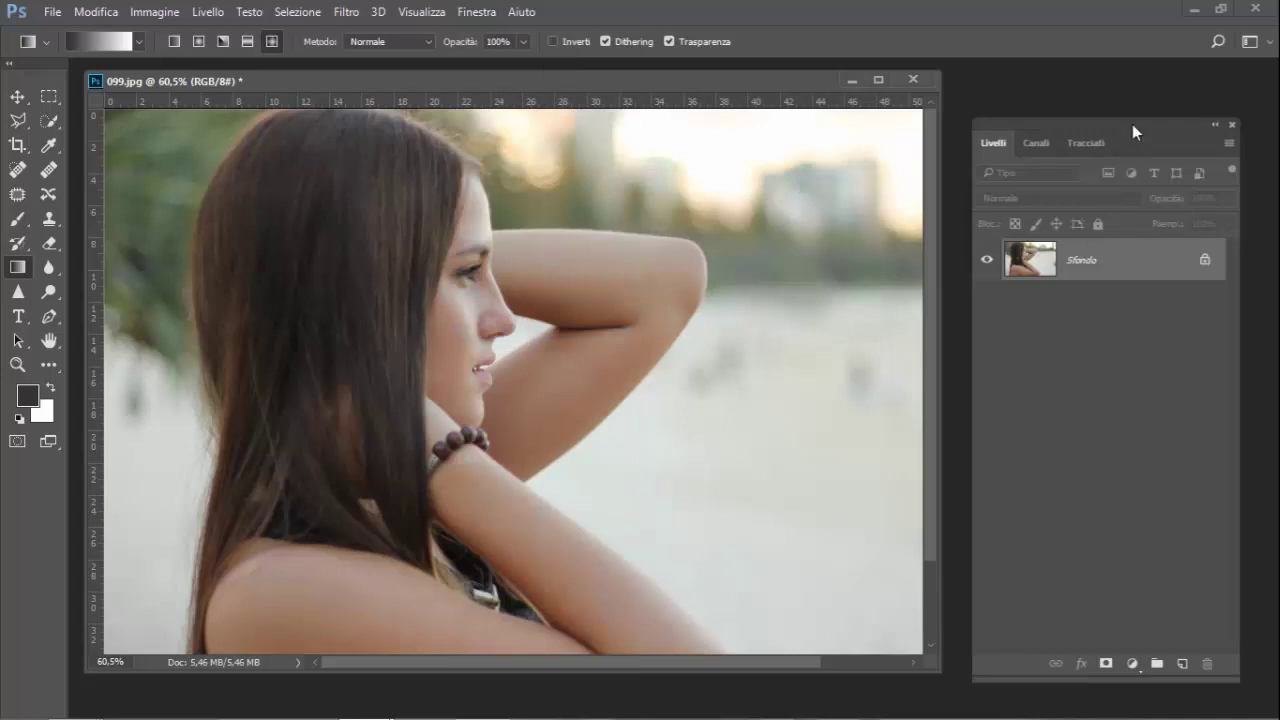
{"action": "left_click_drag", "start_coordinate": [1132, 124], "coordinate": [1136, 83]}
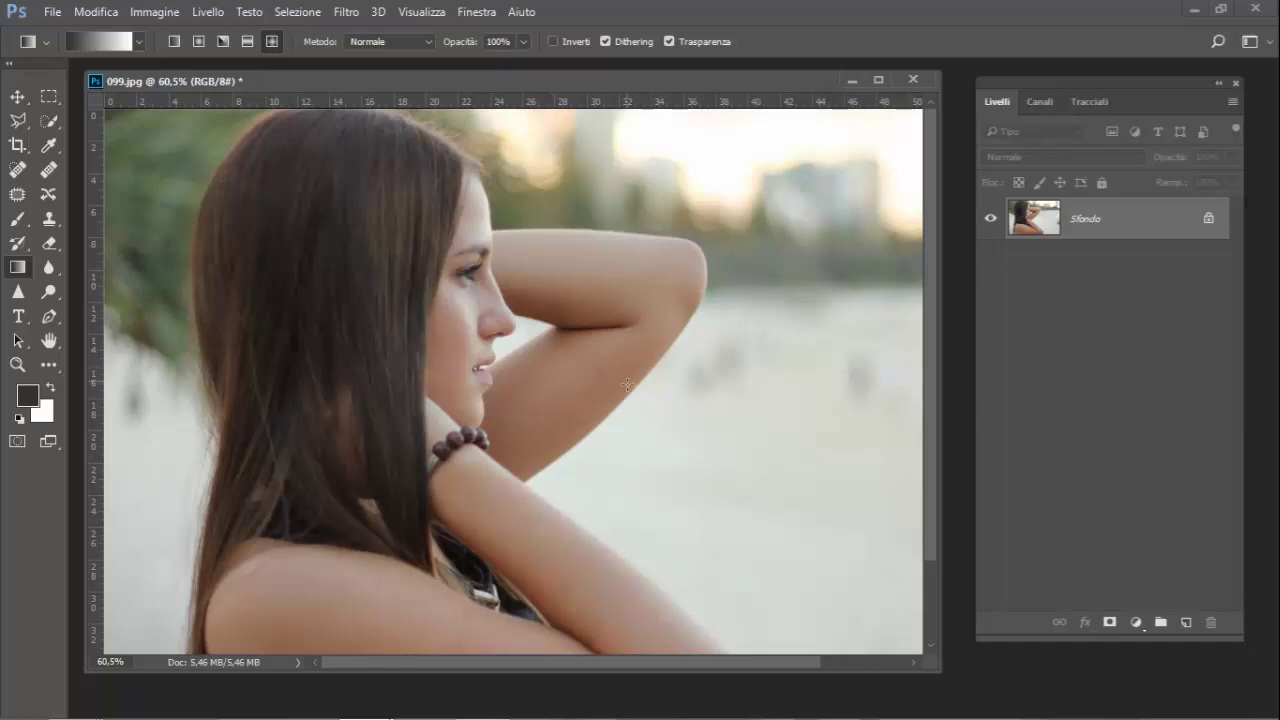
Step: Zoom out and marquee a 34.22 × 1.91 cm strip along the photo's top edge
{"action": "left_click", "coordinate": [49, 97]}
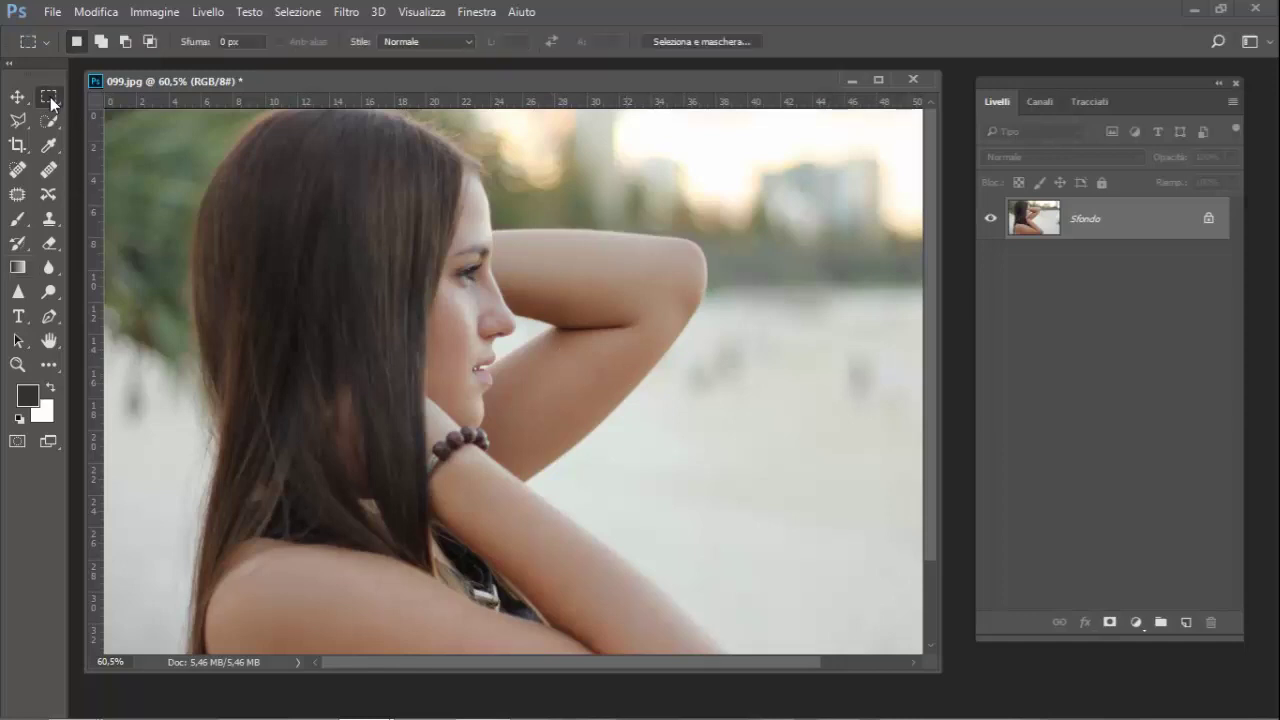
{"action": "left_click", "coordinate": [51, 104]}
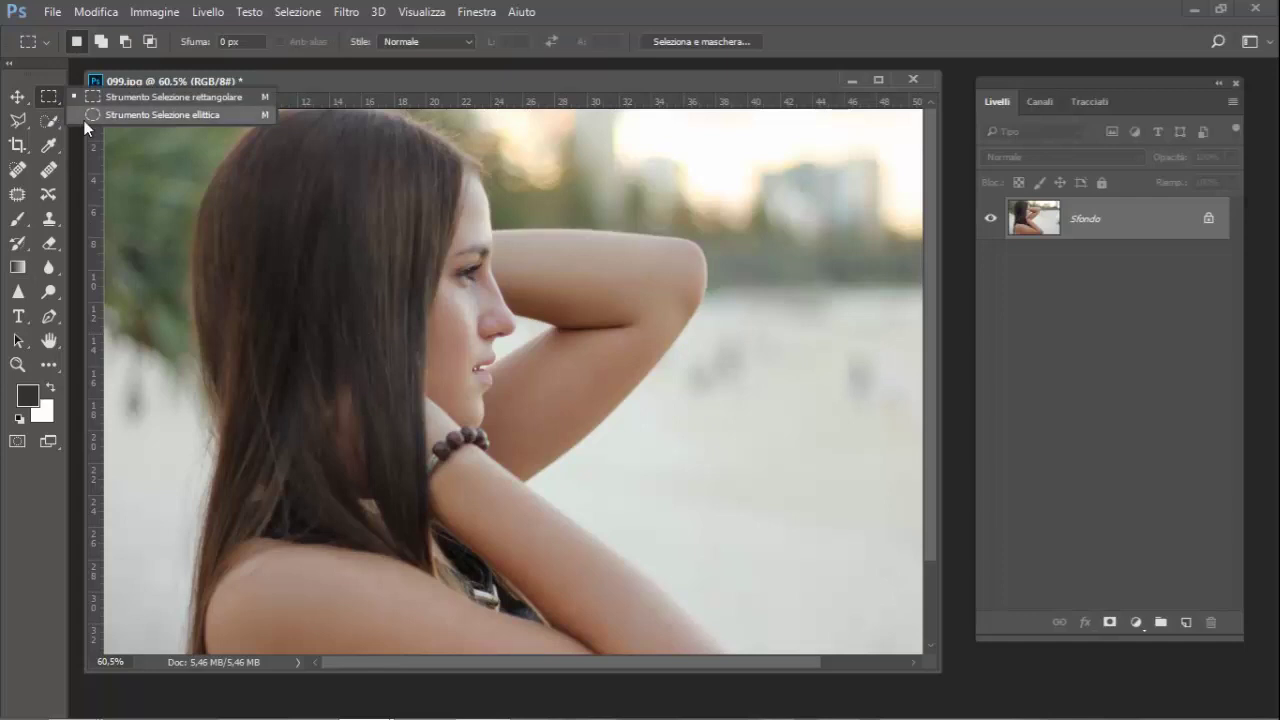
{"action": "left_click", "coordinate": [95, 93]}
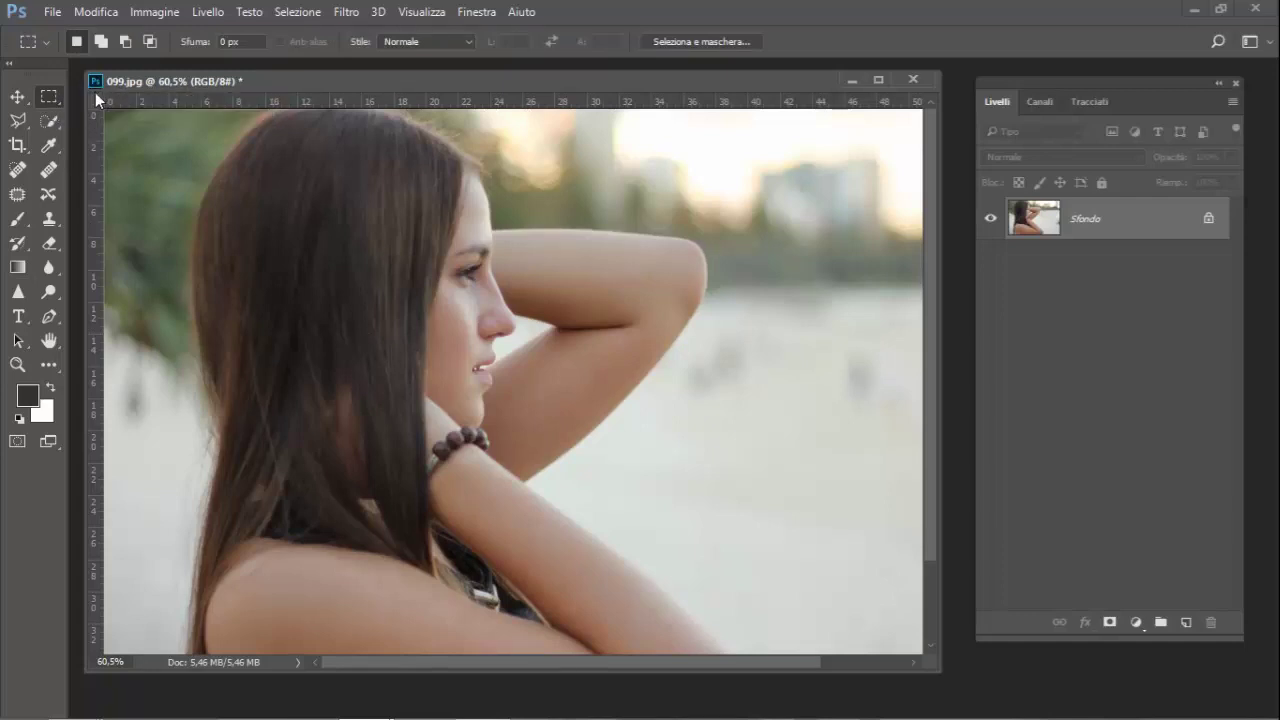
{"action": "key", "text": "ctrl+minus"}
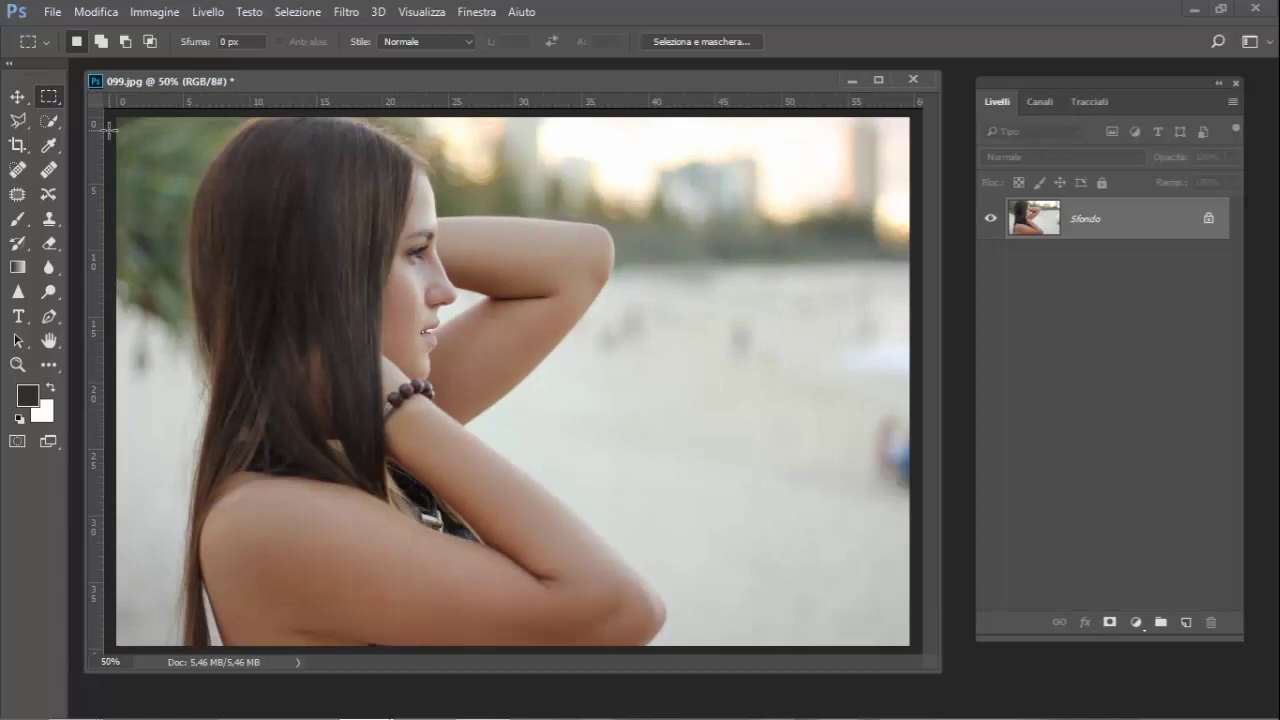
{"action": "left_click_drag", "start_coordinate": [108, 128], "coordinate": [386, 152]}
{"action": "left_click_drag", "start_coordinate": [511, 161], "coordinate": [571, 154]}
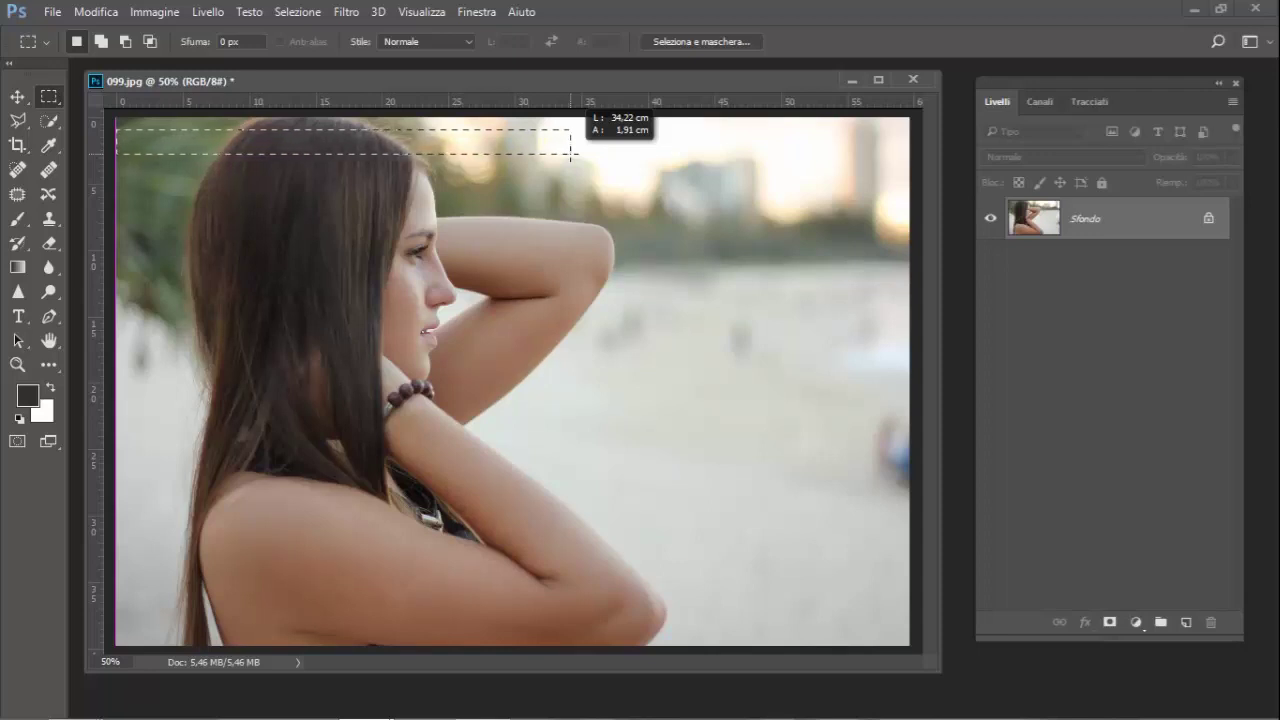
{"action": "left_click_drag", "start_coordinate": [570, 152], "coordinate": [571, 153]}
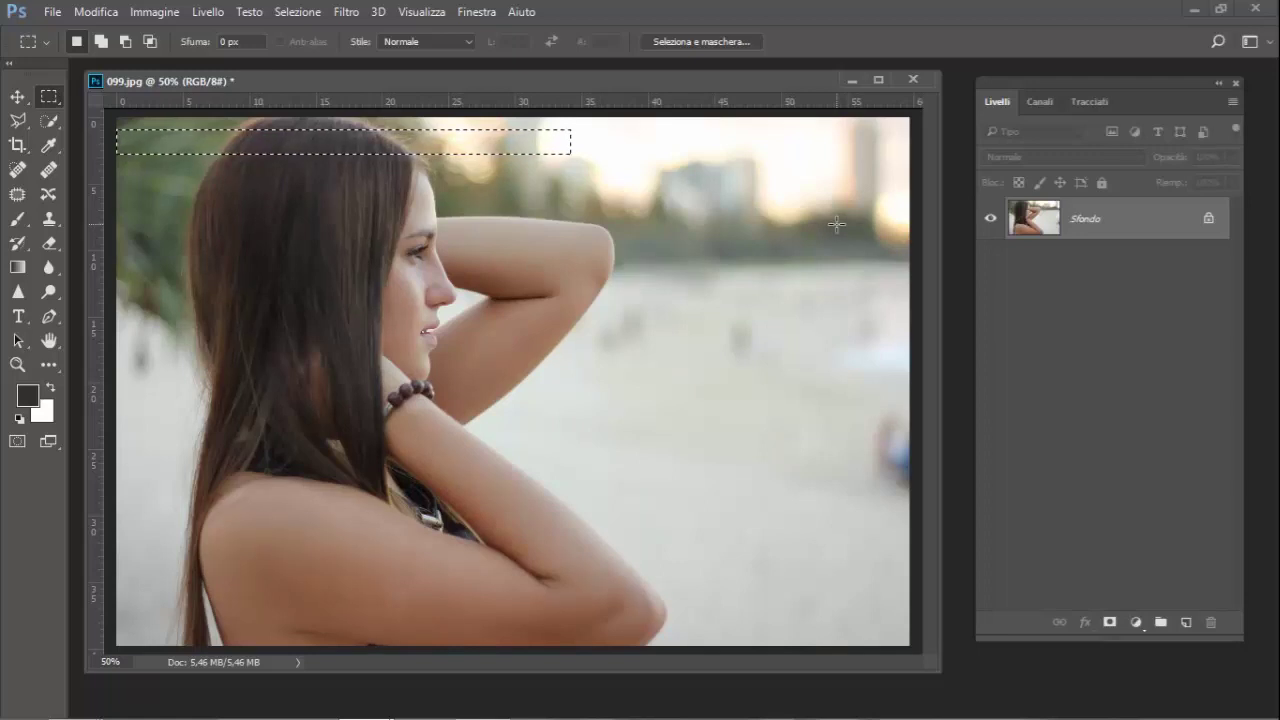
Step: Copy the selected top strip and paste it onto a new layer, Livello 1
{"action": "left_click", "coordinate": [97, 12]}
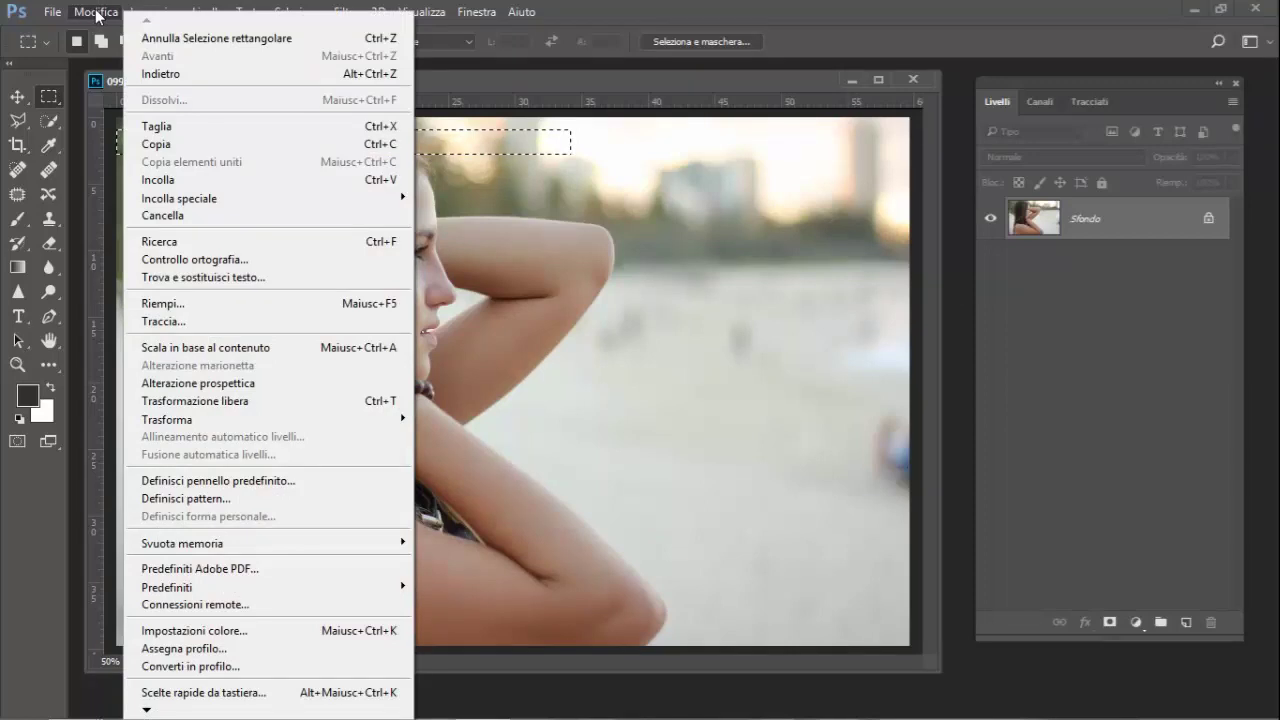
{"action": "left_click", "coordinate": [170, 145]}
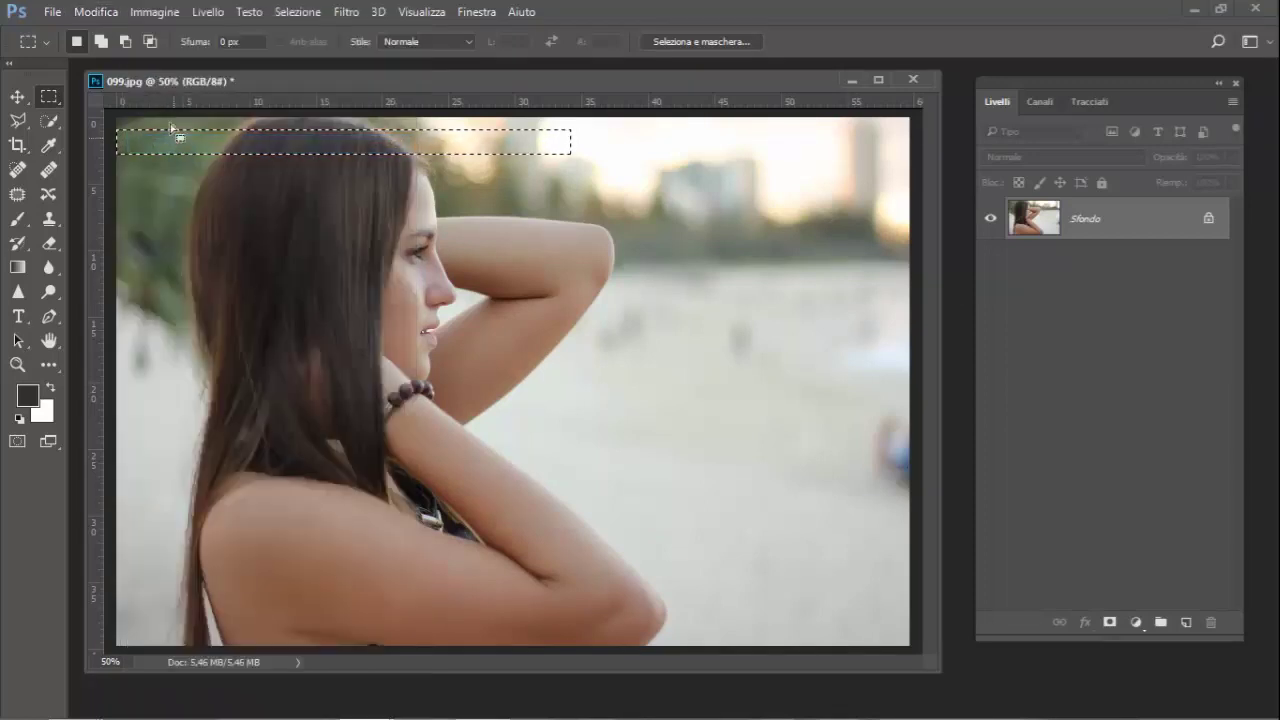
{"action": "left_click", "coordinate": [101, 13]}
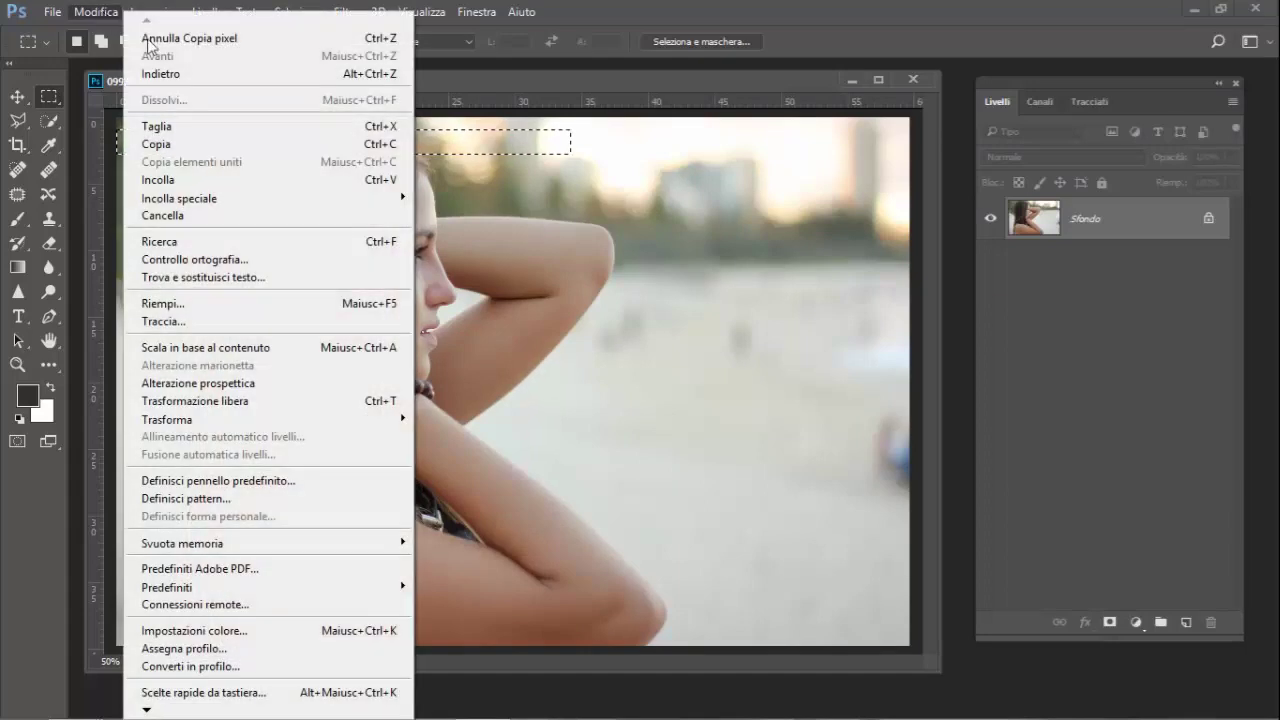
{"action": "left_click", "coordinate": [224, 180]}
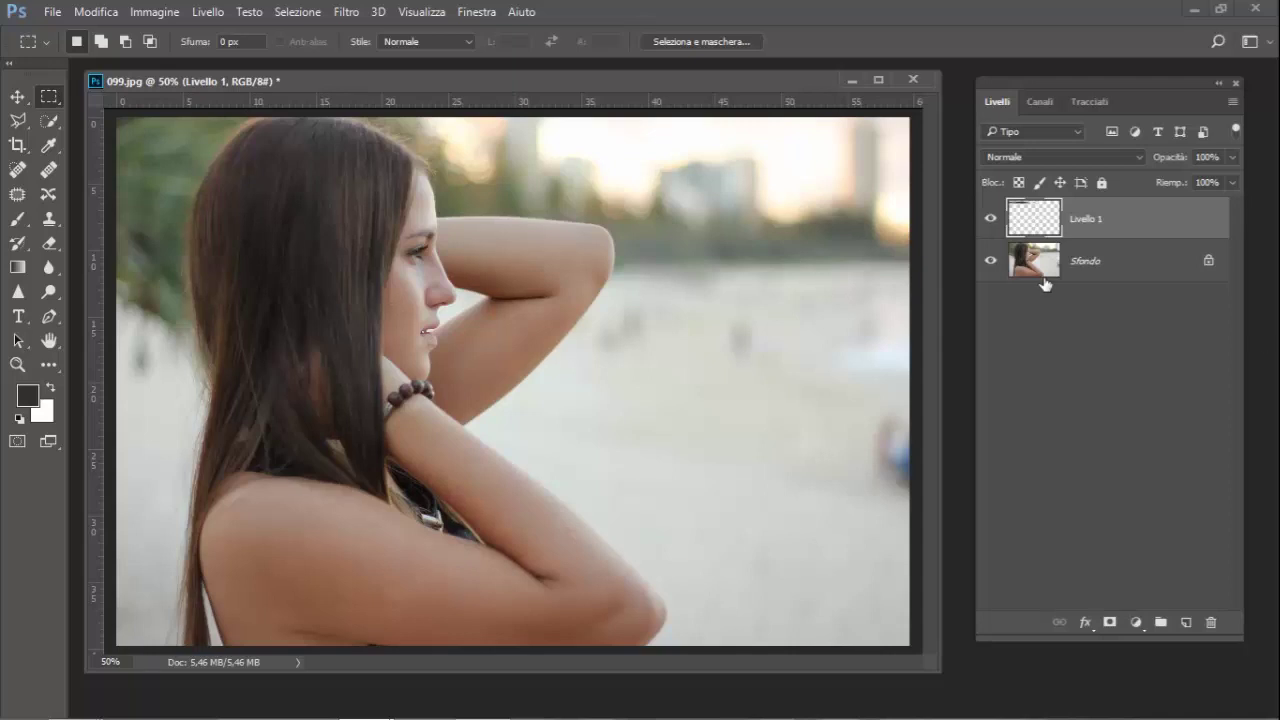
Step: Hide the Sfondo background layer so only the strip shows
{"action": "left_click", "coordinate": [993, 262]}
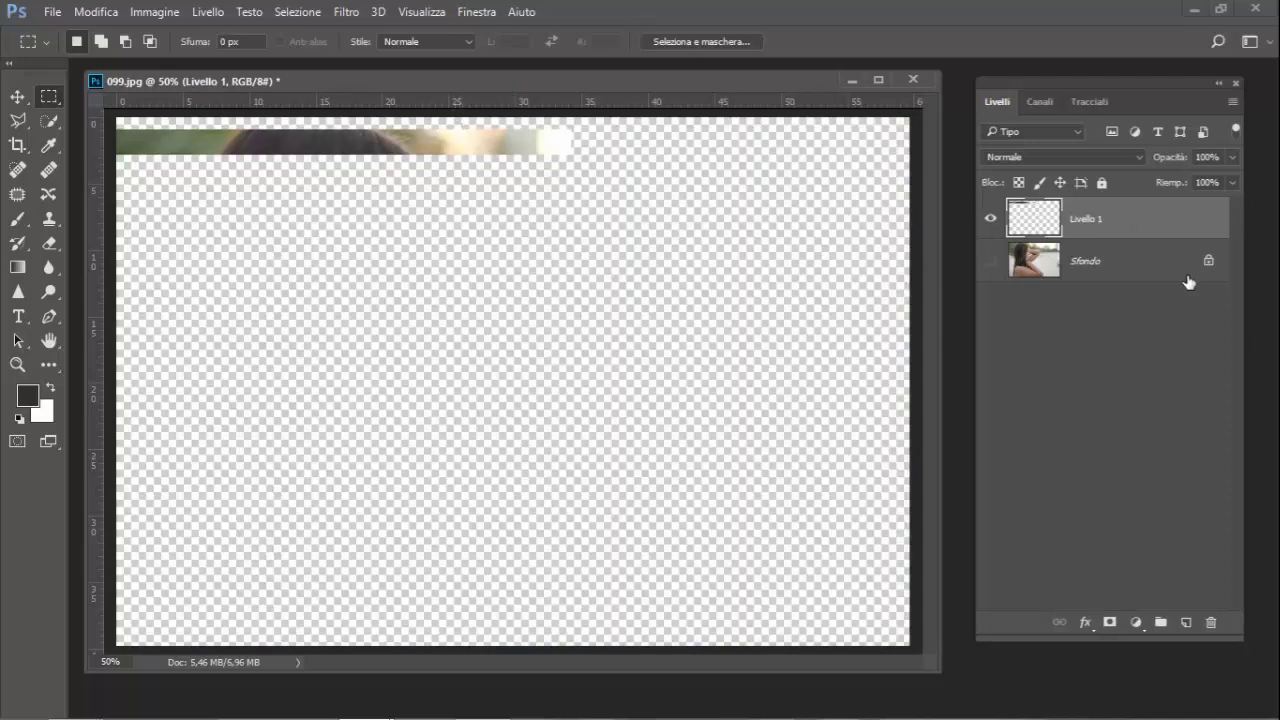
{"action": "left_click", "coordinate": [991, 261]}
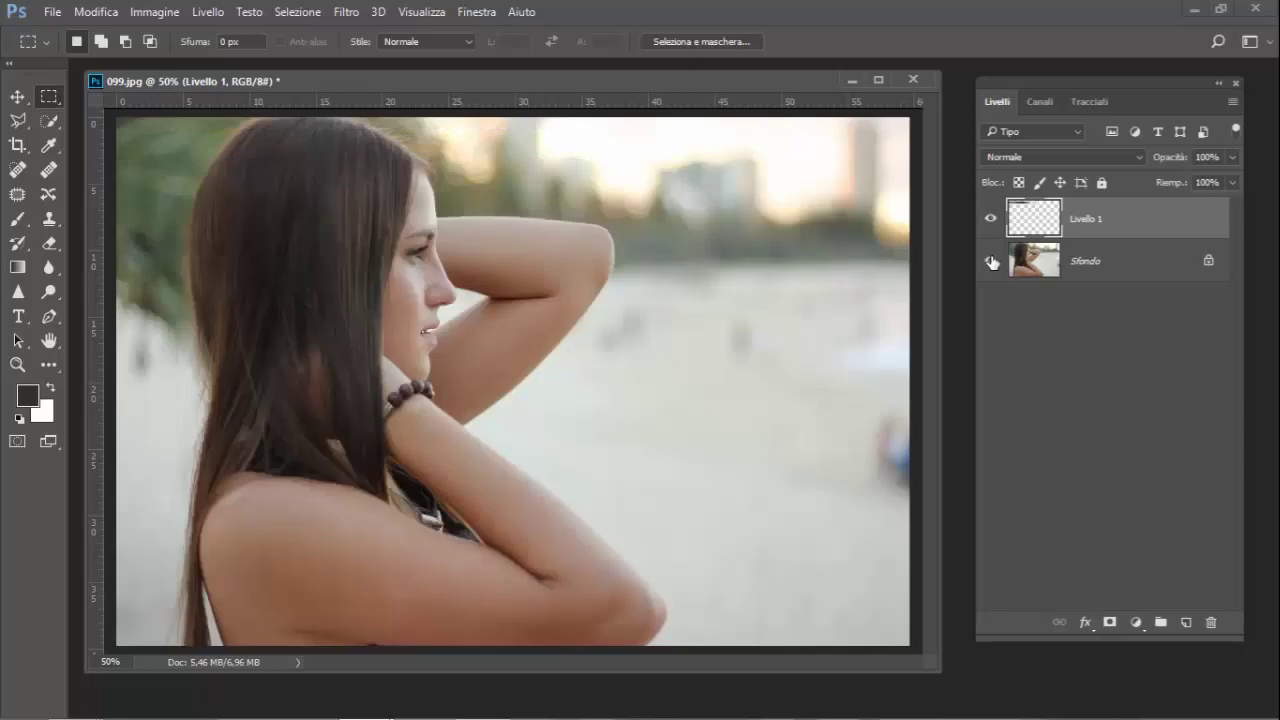
{"action": "left_click", "coordinate": [992, 262]}
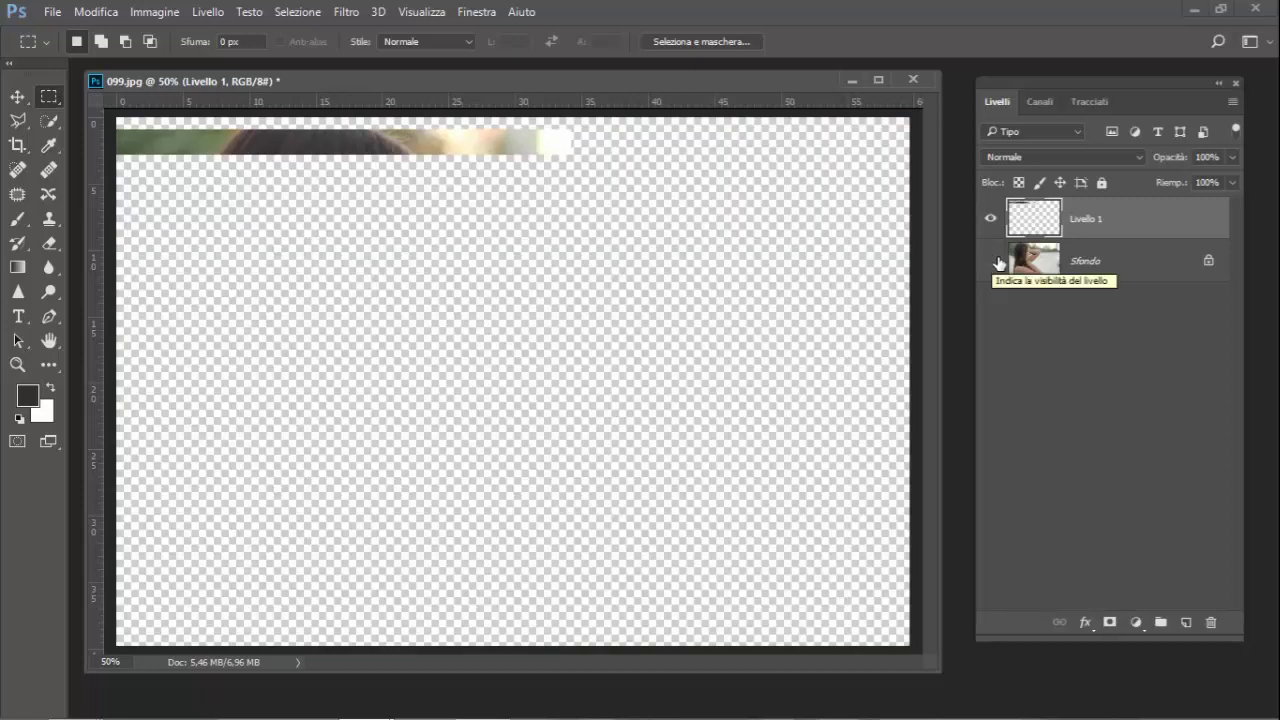
Step: Add an empty Livello 2 above Sfondo and load the Strisce grigie stepped grey gradient
{"action": "left_click", "coordinate": [1153, 274]}
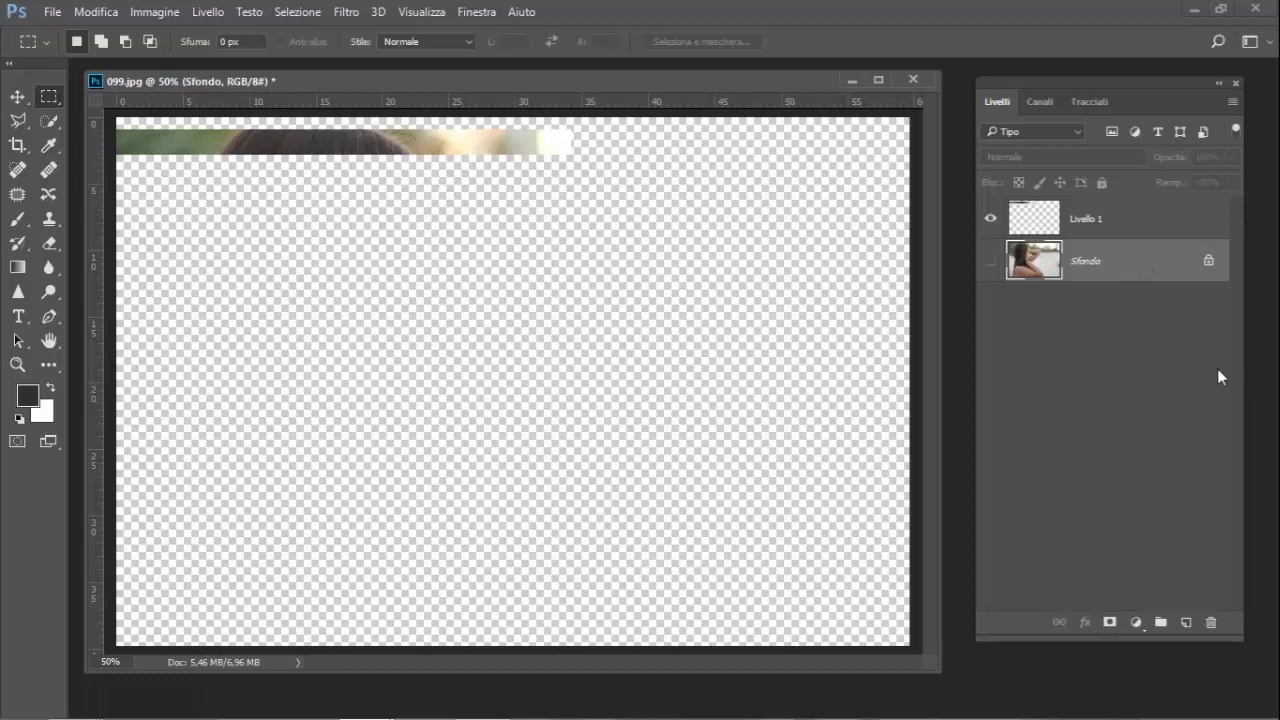
{"action": "left_click", "coordinate": [1187, 623]}
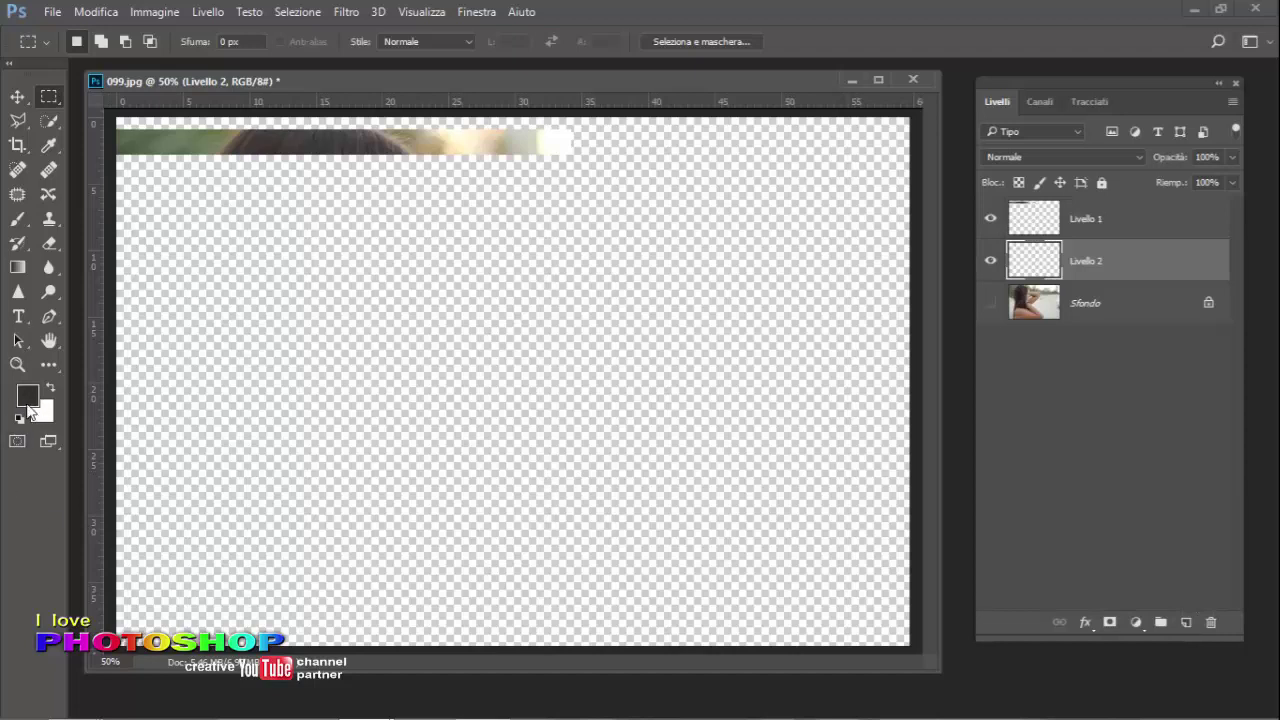
{"action": "left_click", "coordinate": [18, 267]}
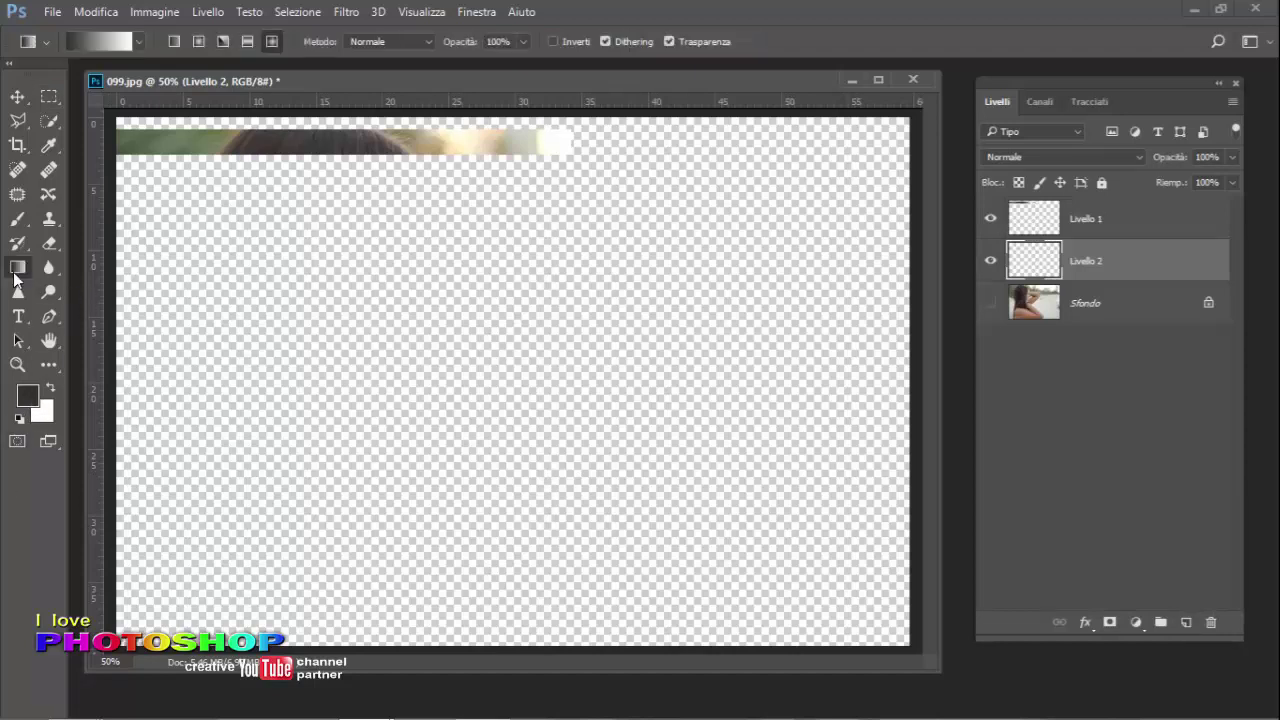
{"action": "left_click", "coordinate": [100, 41]}
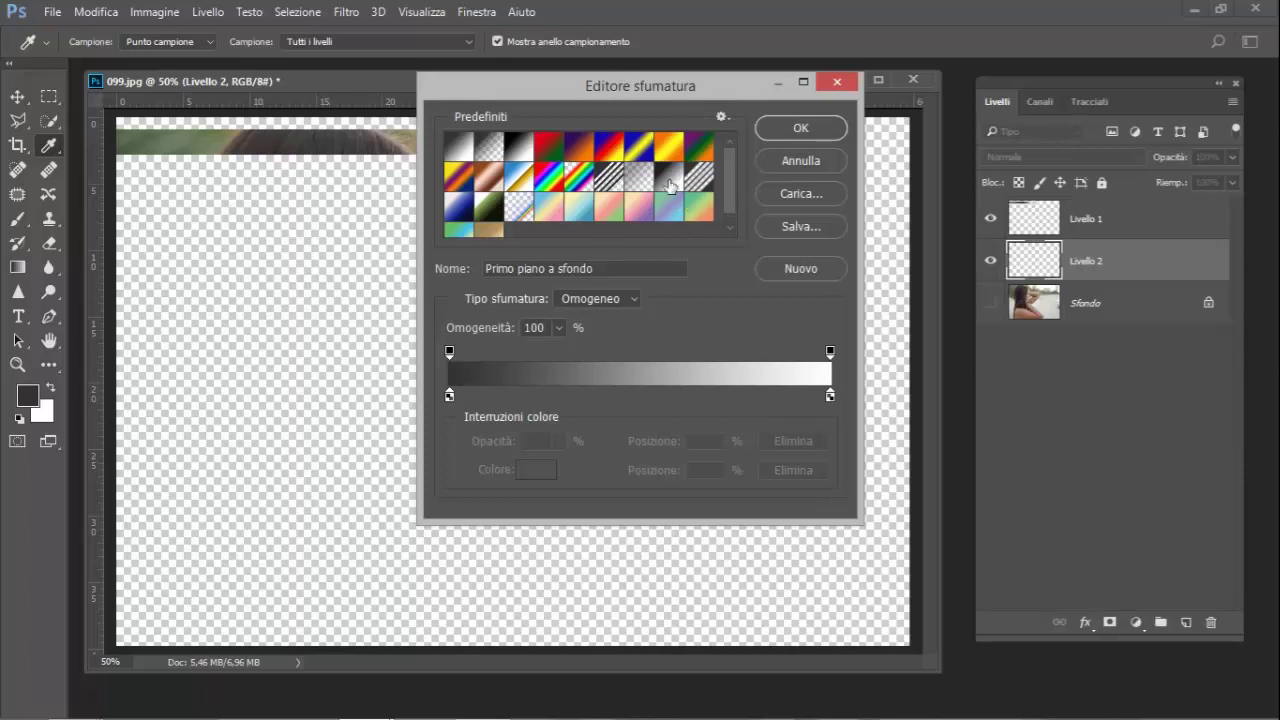
{"action": "left_click", "coordinate": [670, 185]}
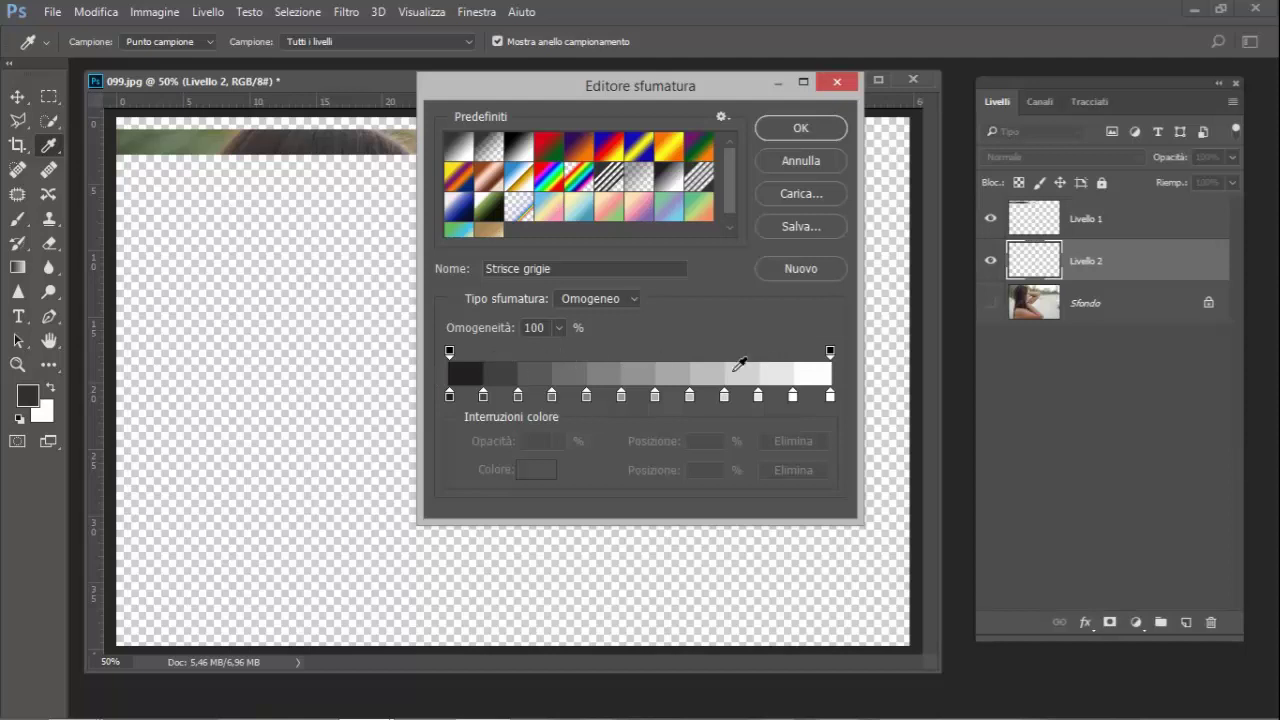
{"action": "left_click", "coordinate": [806, 128]}
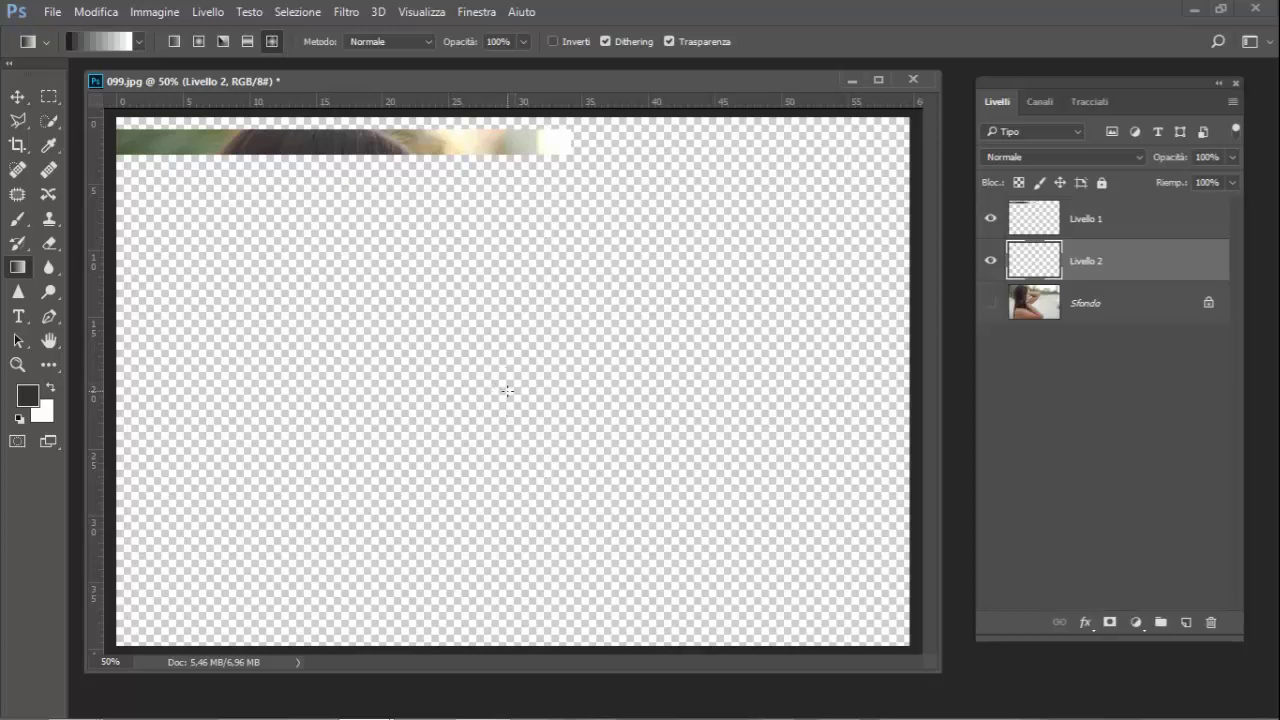
Step: Draw the stepped grey diamond on Livello 2 at 72% opacity and show Sfondo again
{"action": "left_click_drag", "start_coordinate": [510, 392], "coordinate": [507, 119]}
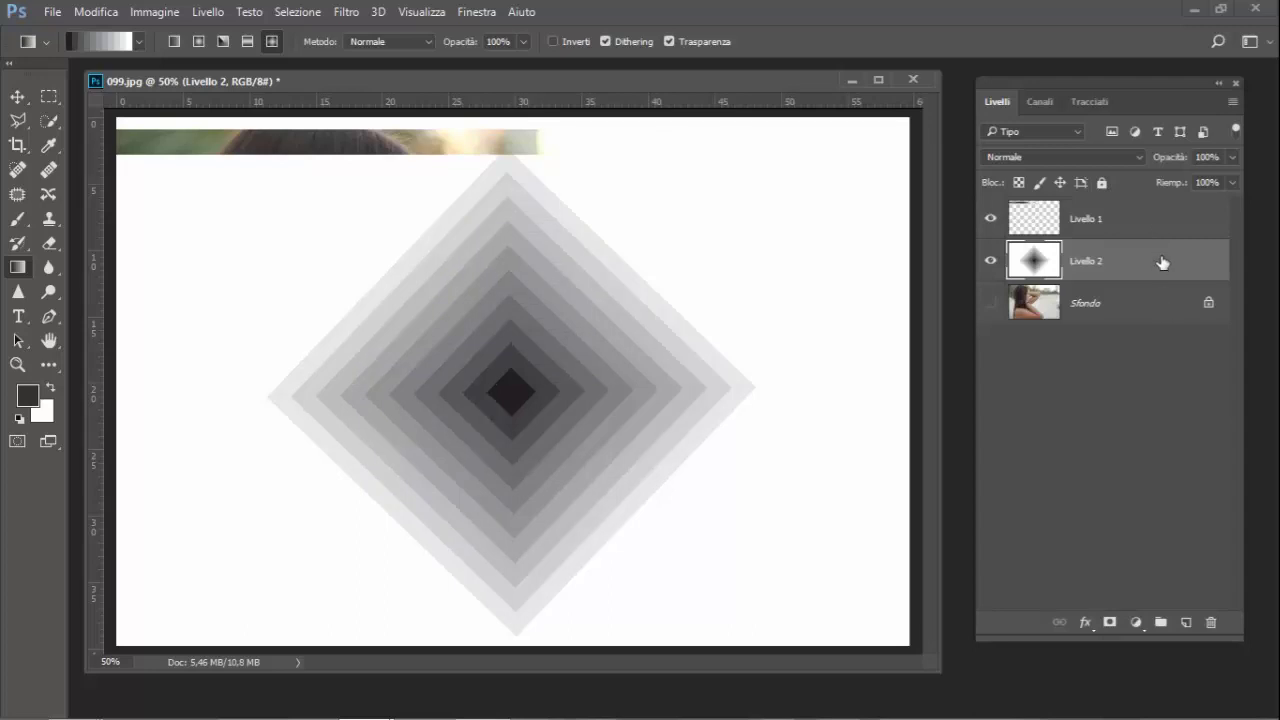
{"action": "left_click", "coordinate": [1231, 158]}
{"action": "left_click_drag", "start_coordinate": [1224, 181], "coordinate": [1206, 181]}
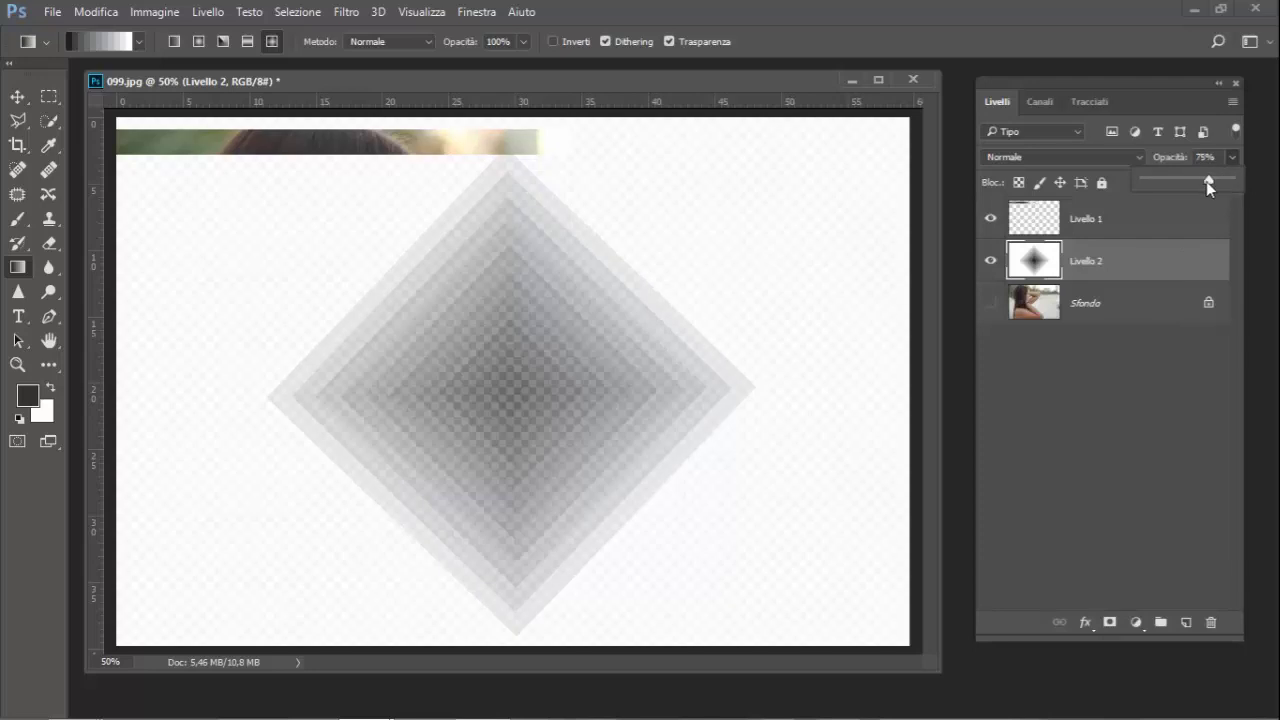
{"action": "left_click", "coordinate": [991, 302]}
{"action": "left_click", "coordinate": [991, 302]}
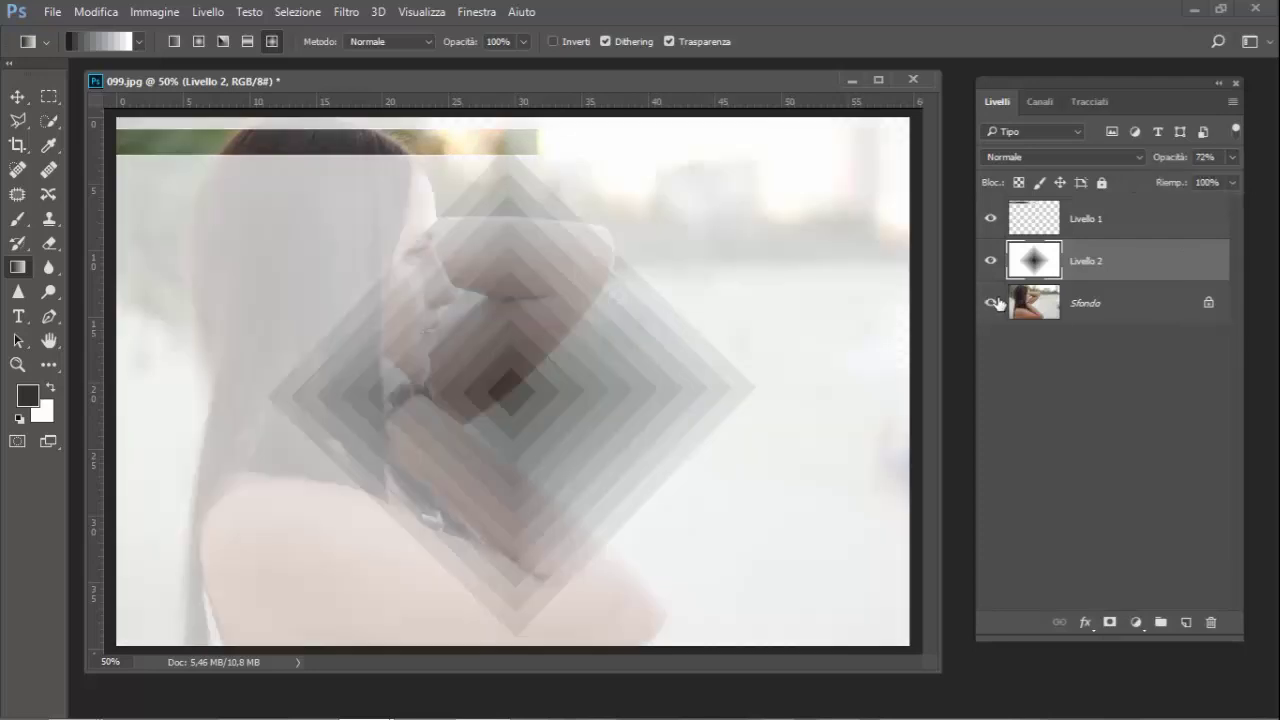
Step: Copy a taller photo strip onto Livello 3 and stack it above Livello 2
{"action": "left_click", "coordinate": [1157, 303]}
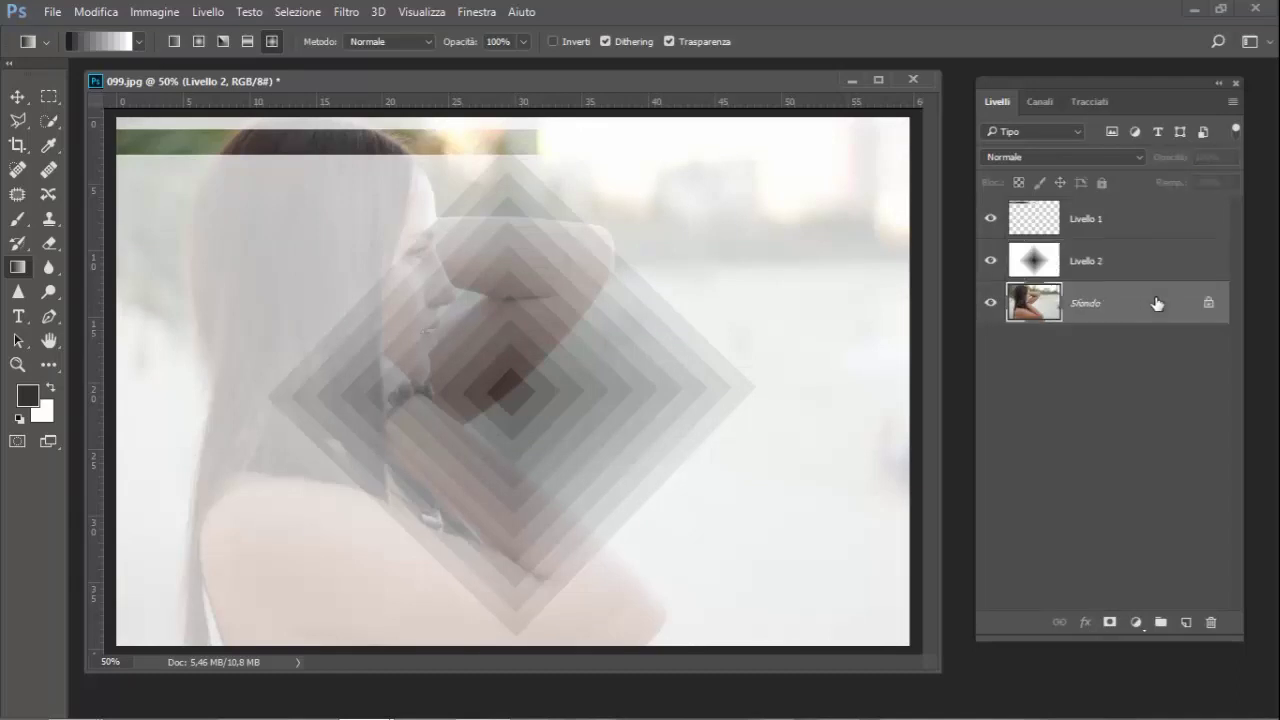
{"action": "left_click", "coordinate": [47, 101]}
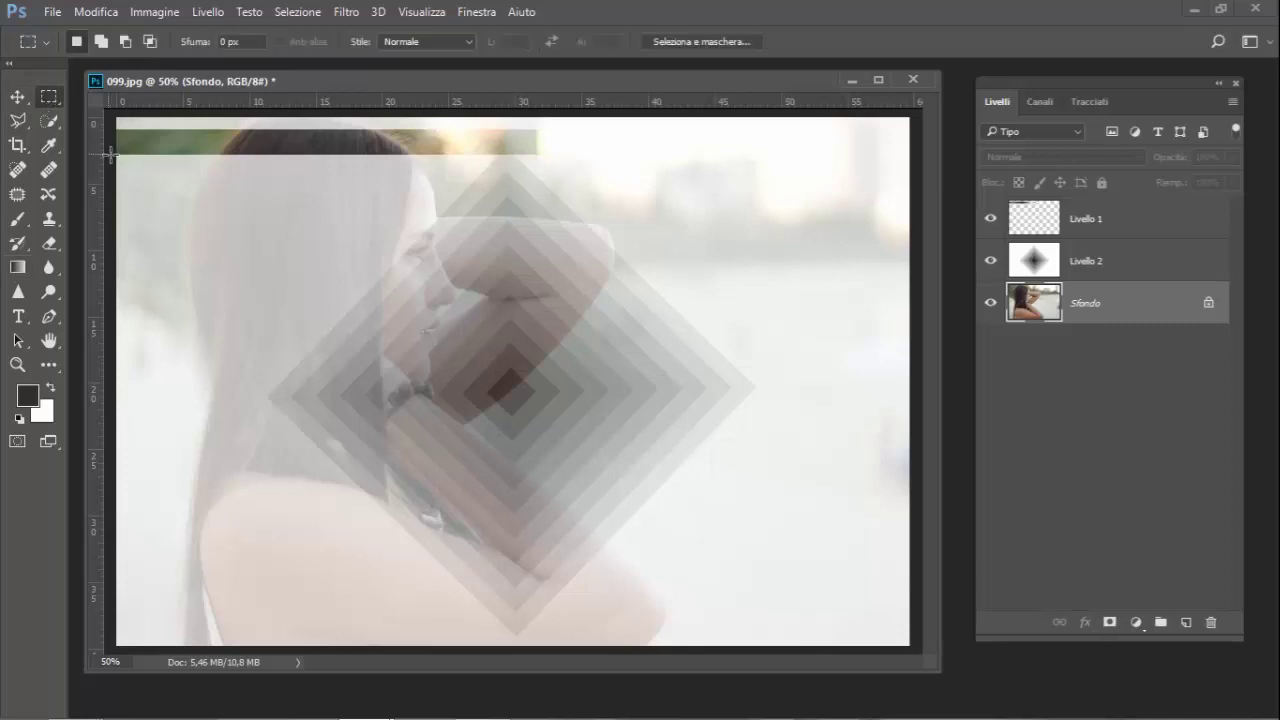
{"action": "left_click_drag", "start_coordinate": [113, 160], "coordinate": [486, 215]}
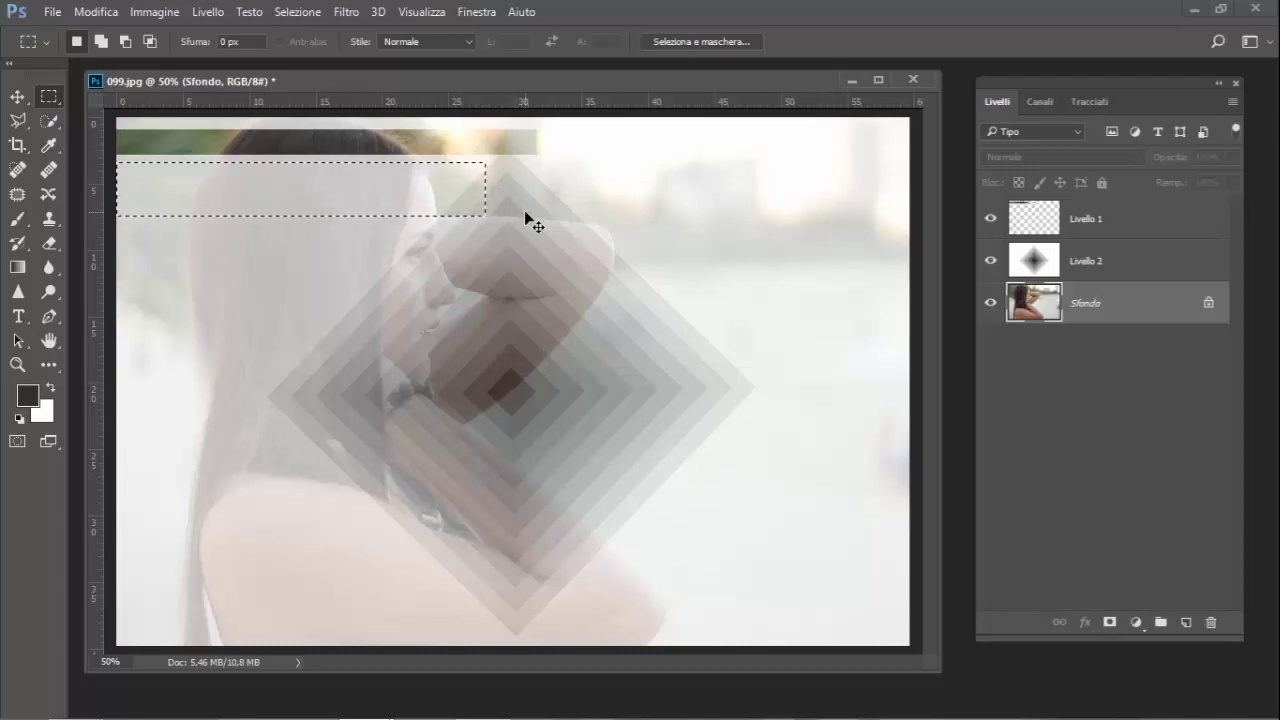
{"action": "key", "text": "ctrl+j"}
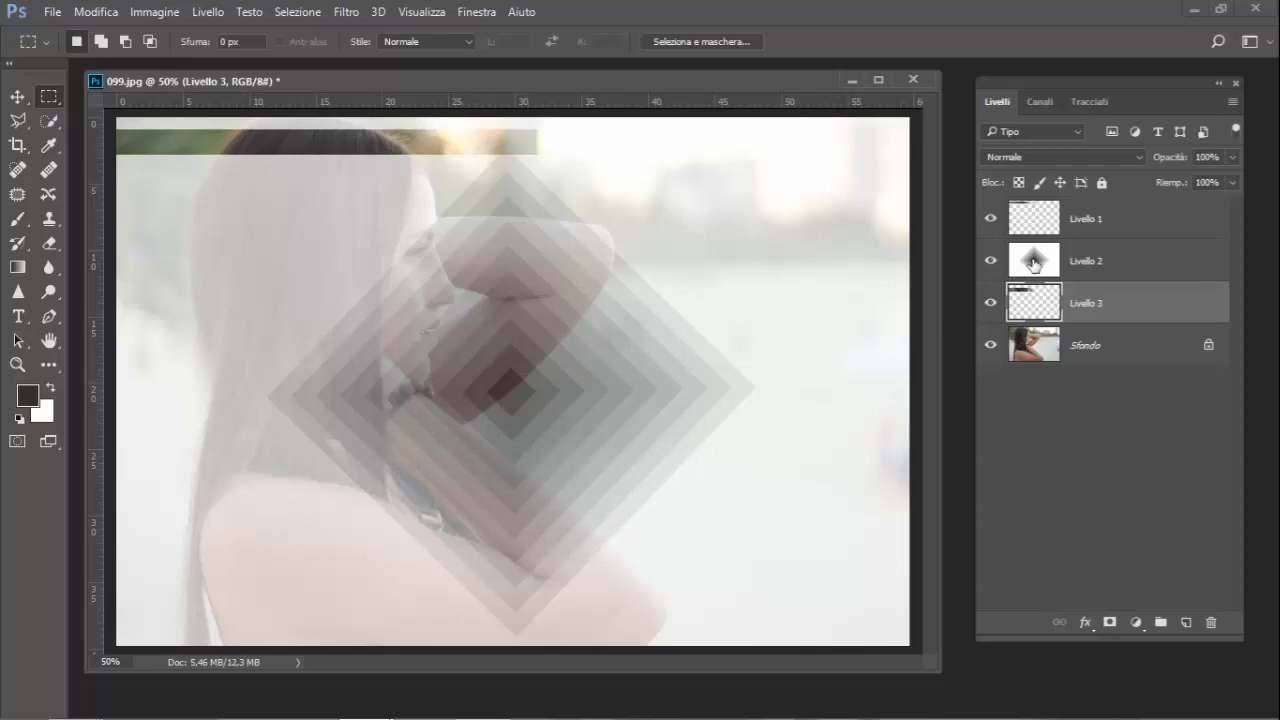
{"action": "left_click_drag", "start_coordinate": [1120, 314], "coordinate": [1127, 263]}
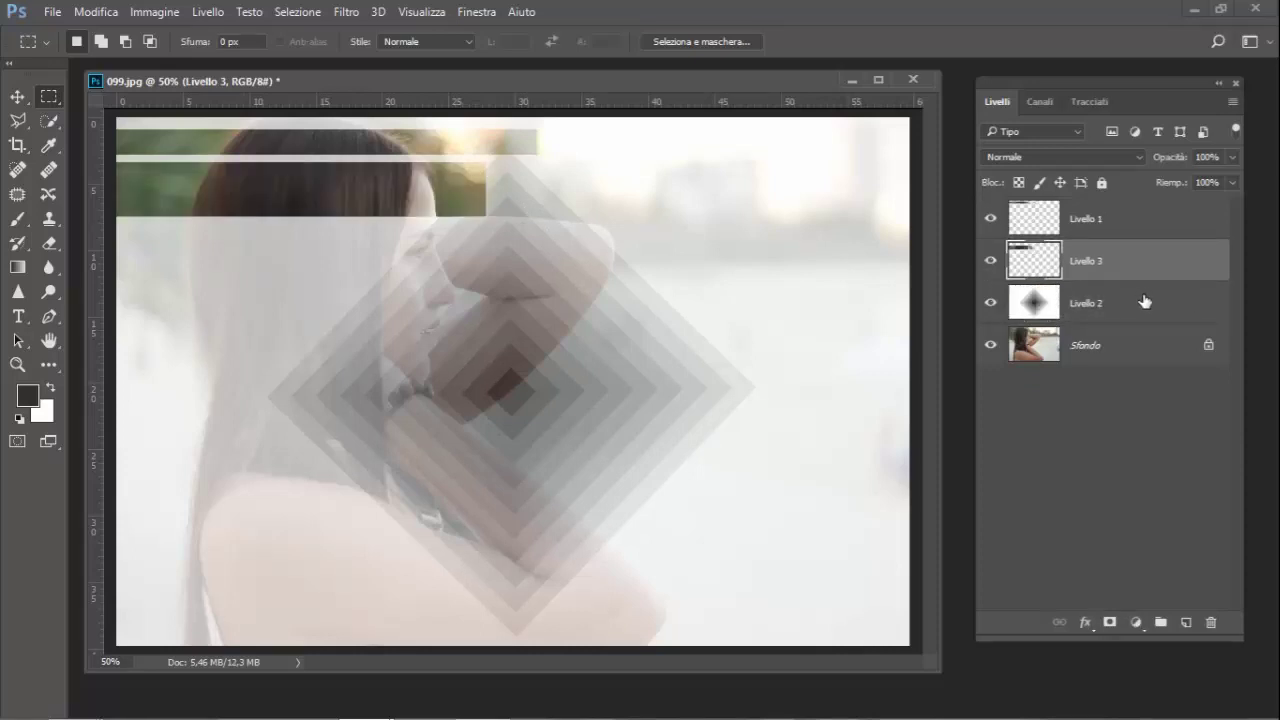
{"action": "left_click", "coordinate": [1149, 354]}
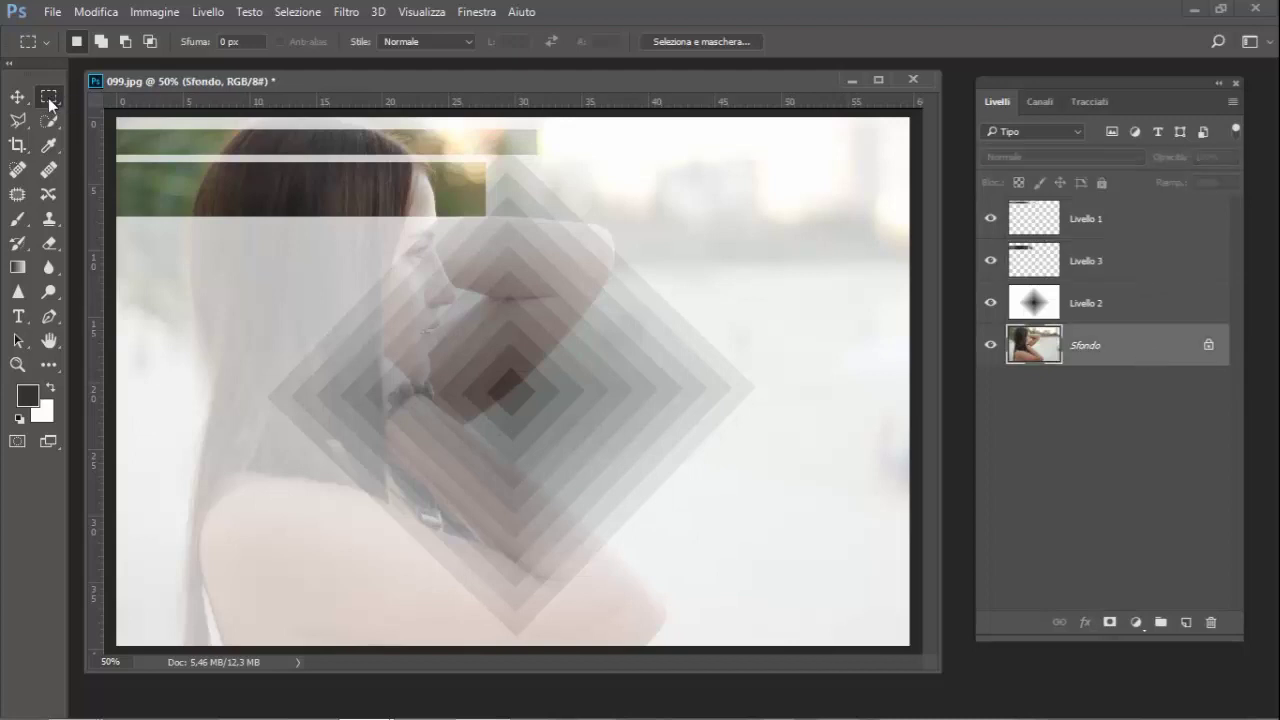
Step: Copy two more offset horizontal strips onto Livello 4 and Livello 5 above the diamond
{"action": "left_click_drag", "start_coordinate": [112, 223], "coordinate": [710, 265]}
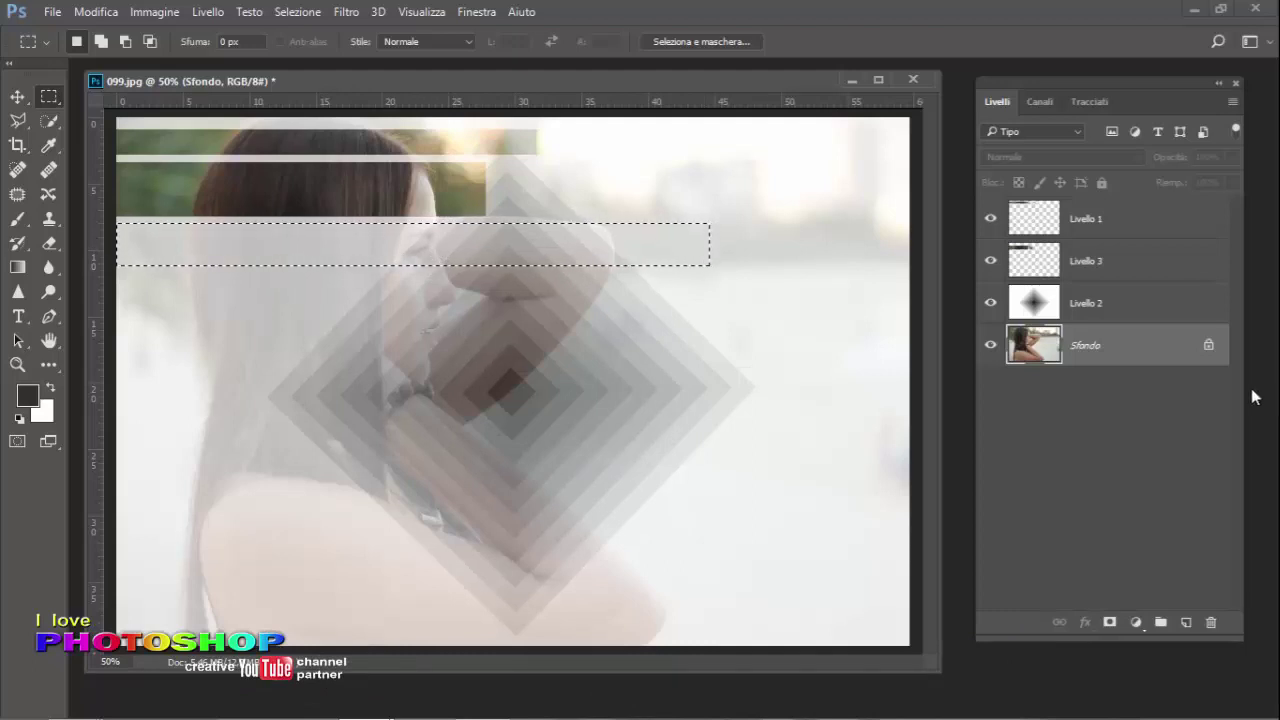
{"action": "left_click", "coordinate": [1176, 308]}
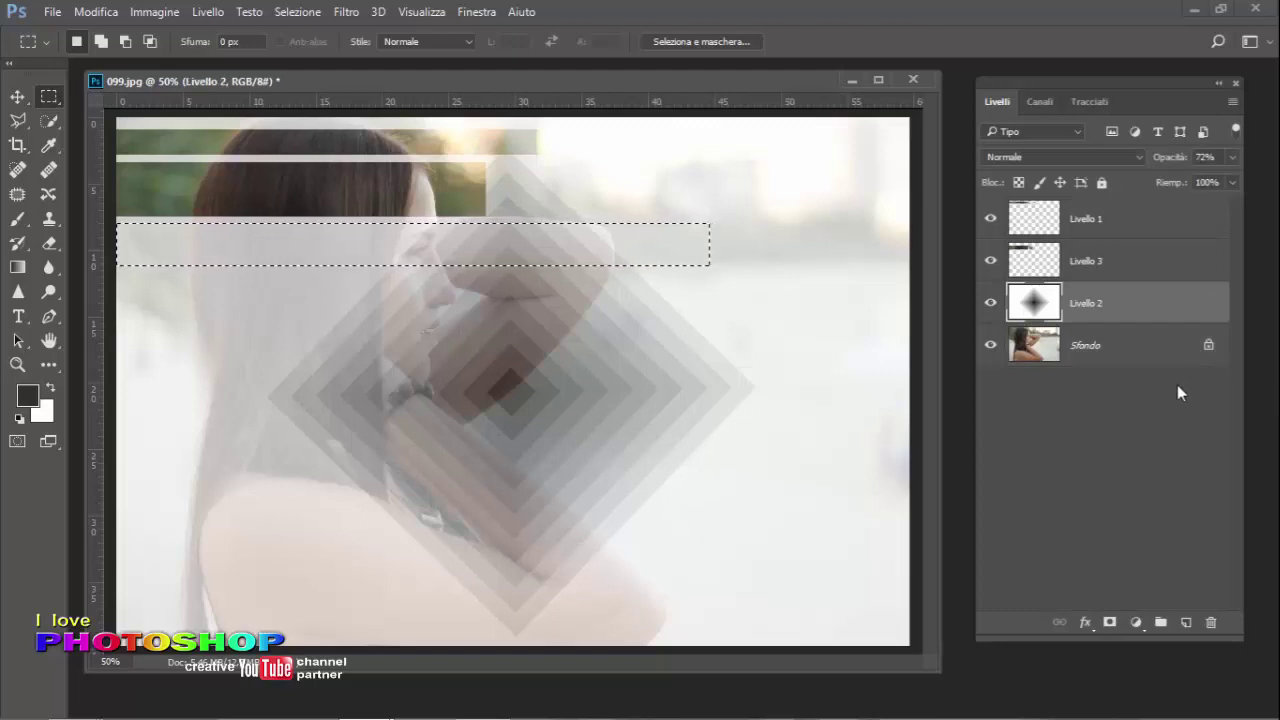
{"action": "key", "text": "ctrl+v"}
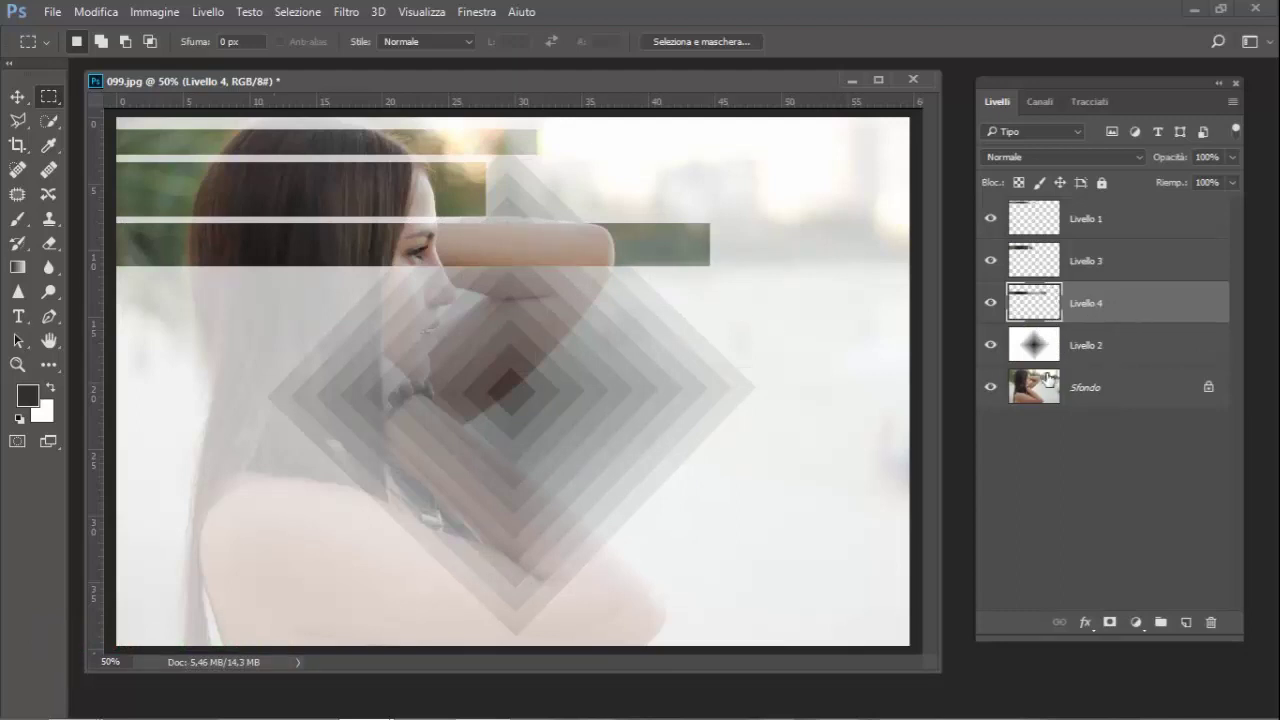
{"action": "left_click", "coordinate": [1145, 394]}
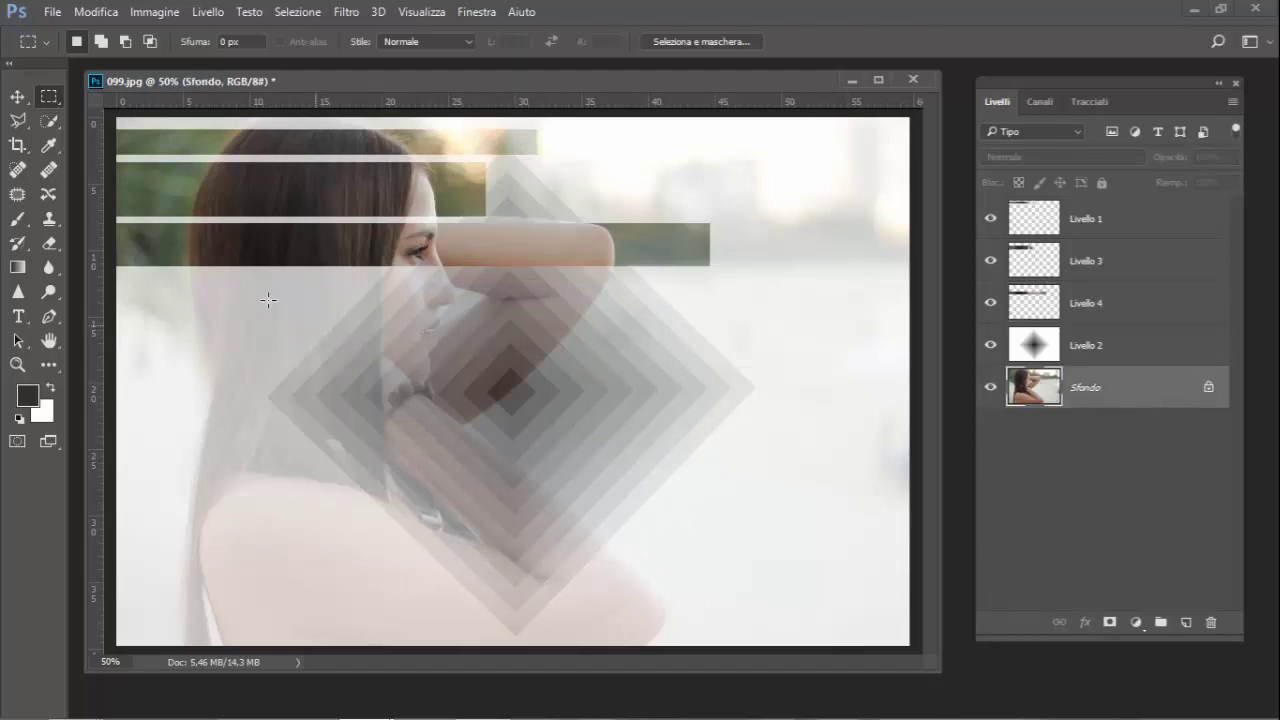
{"action": "left_click_drag", "start_coordinate": [110, 272], "coordinate": [621, 352]}
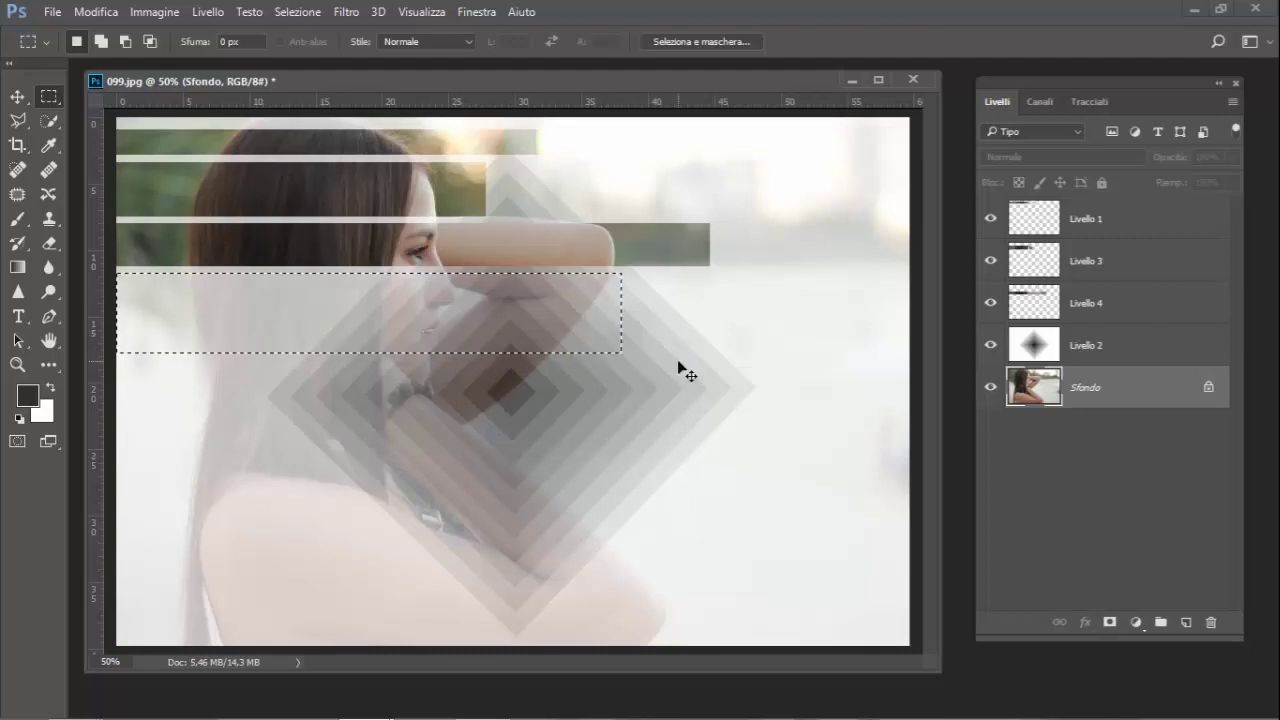
{"action": "left_click", "coordinate": [1152, 362]}
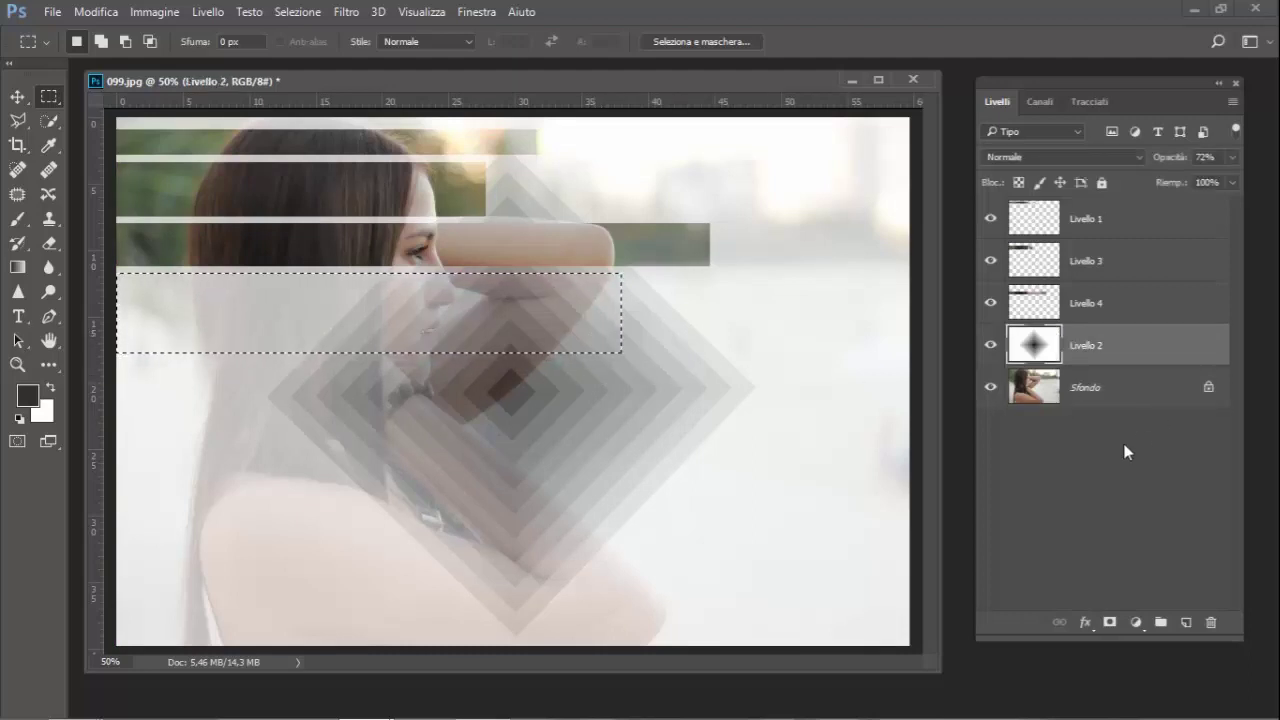
{"action": "key", "text": "ctrl+v"}
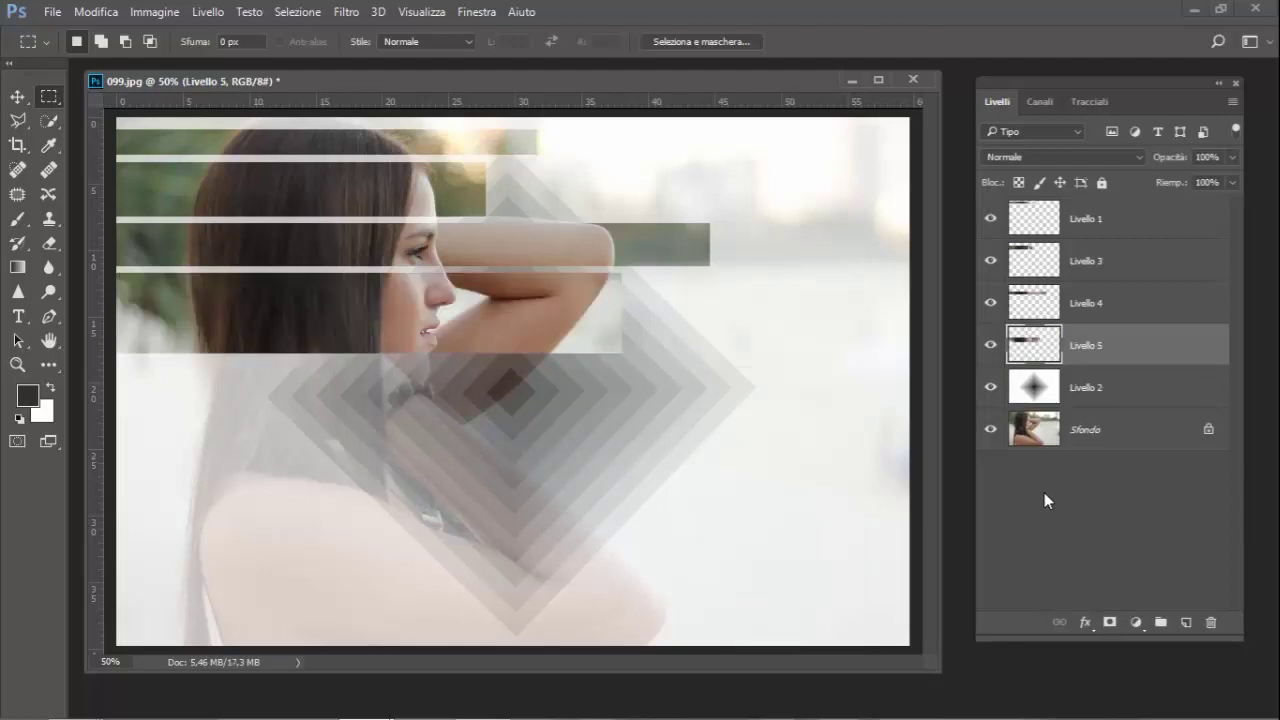
{"action": "left_click", "coordinate": [1142, 423]}
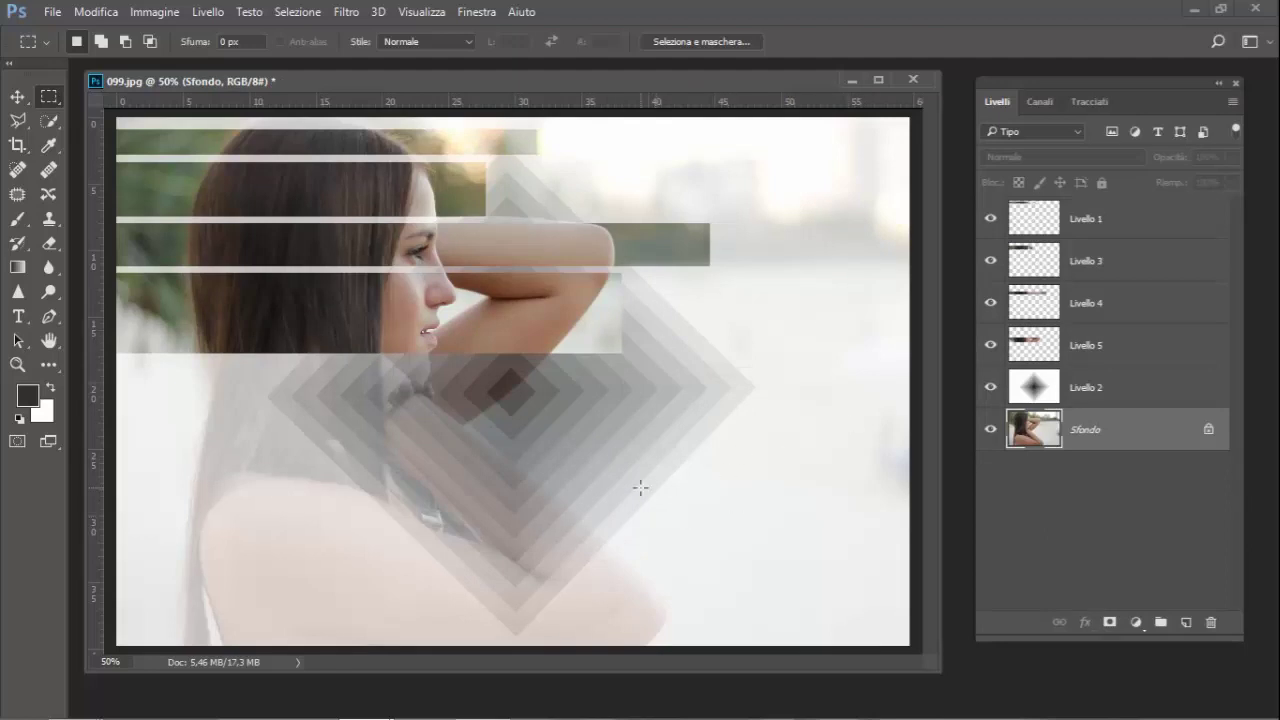
{"action": "left_click", "coordinate": [1141, 402]}
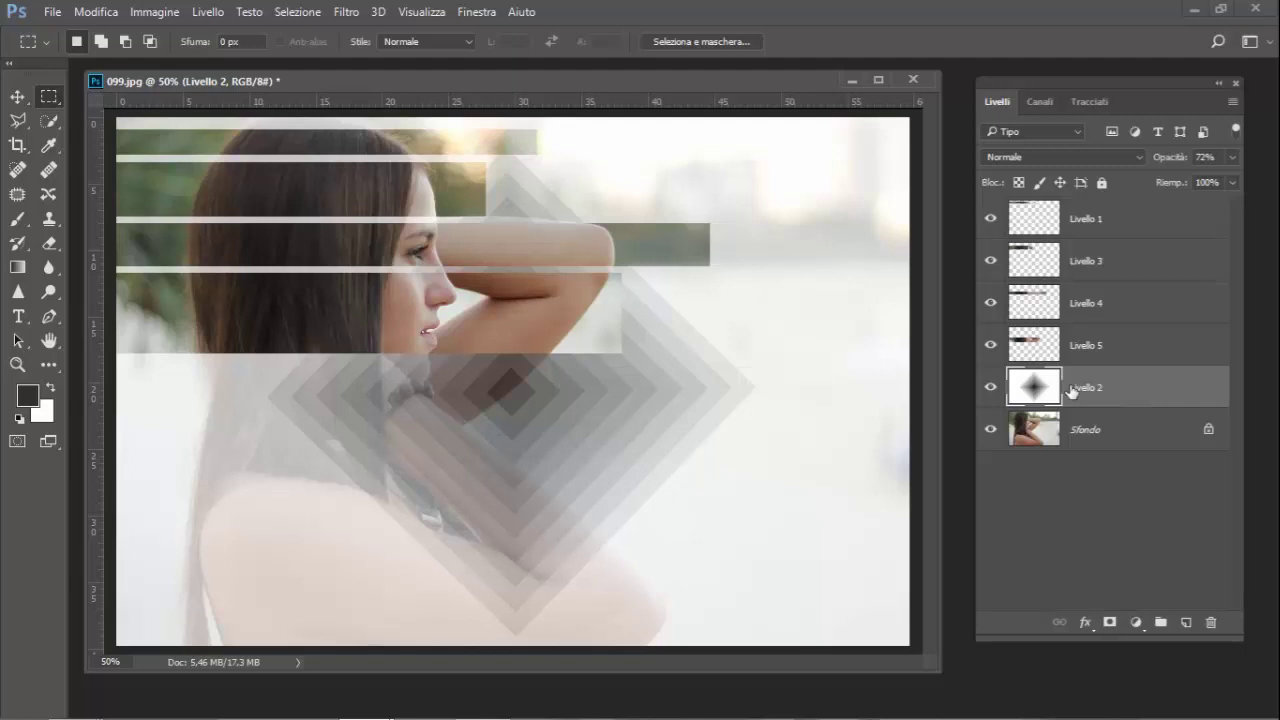
{"action": "left_click", "coordinate": [1232, 158]}
Step: Raise the diamond layer Livello 2's opacity back to 100%
{"action": "mouse_move", "coordinate": [1205, 182]}
{"action": "left_mouse_down"}
{"action": "mouse_move", "coordinate": [1258, 195]}
{"action": "mouse_move", "coordinate": [1203, 194]}
{"action": "left_mouse_up"}
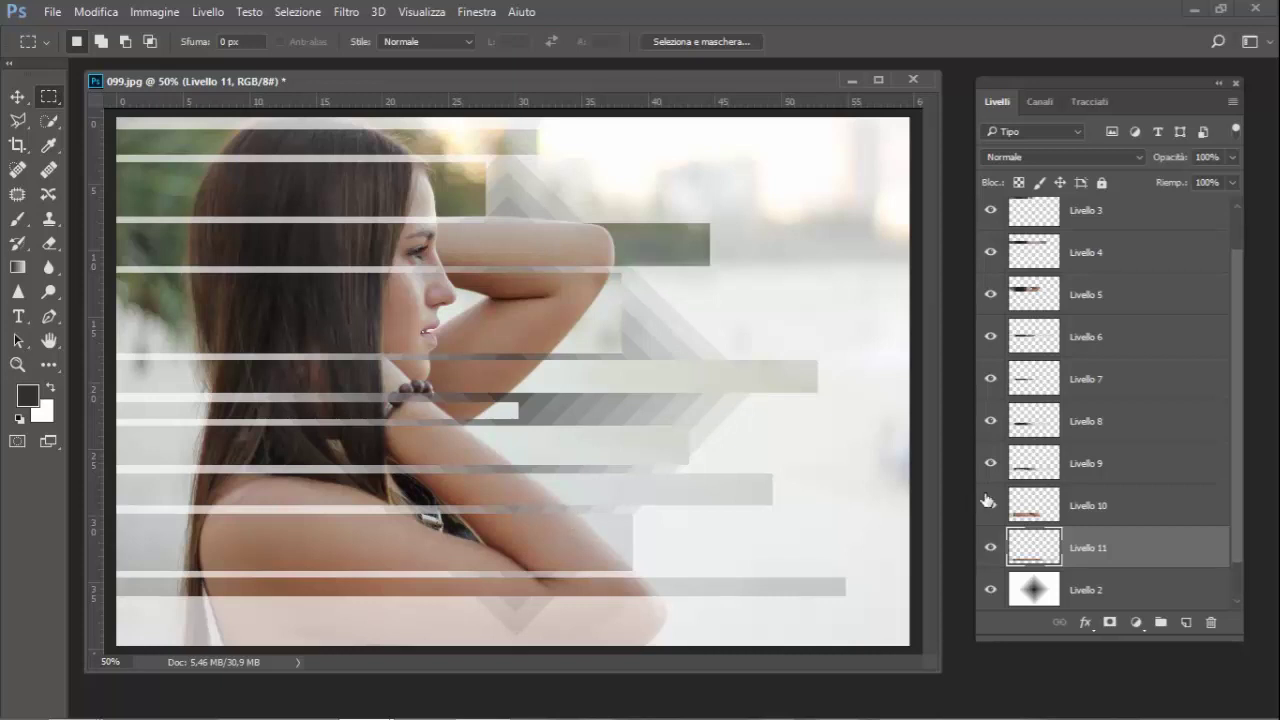
Step: Set Livello 2 to 100% opacity and merge it down into Sfondo with Ctrl+E
{"action": "left_click", "coordinate": [1239, 600]}
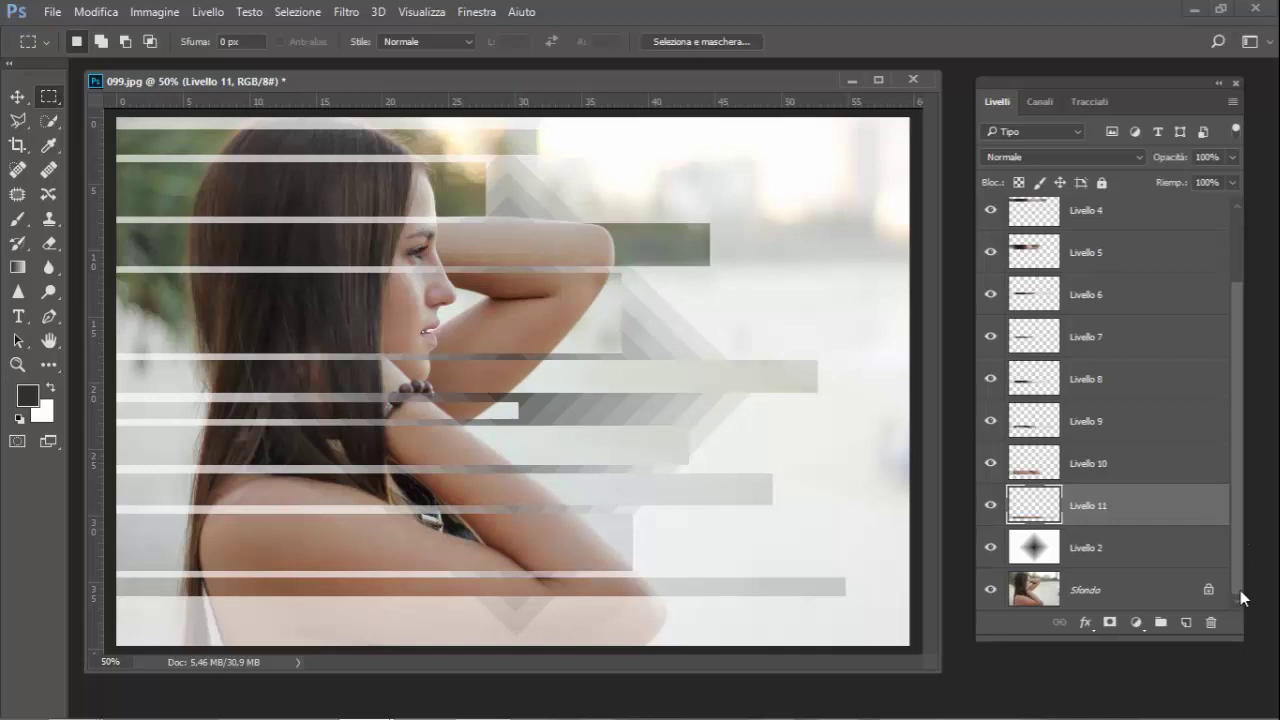
{"action": "left_click", "coordinate": [1166, 554]}
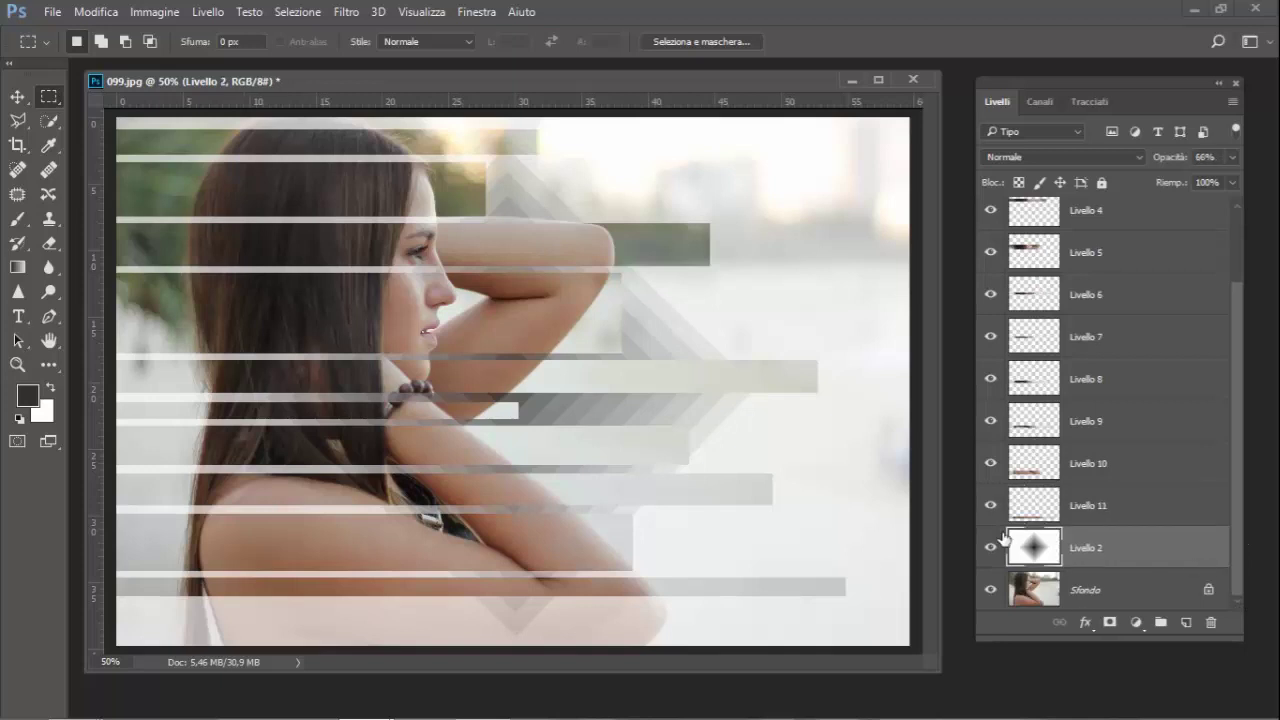
{"action": "left_click", "coordinate": [1234, 158]}
{"action": "left_click_drag", "start_coordinate": [1207, 179], "coordinate": [1277, 190]}
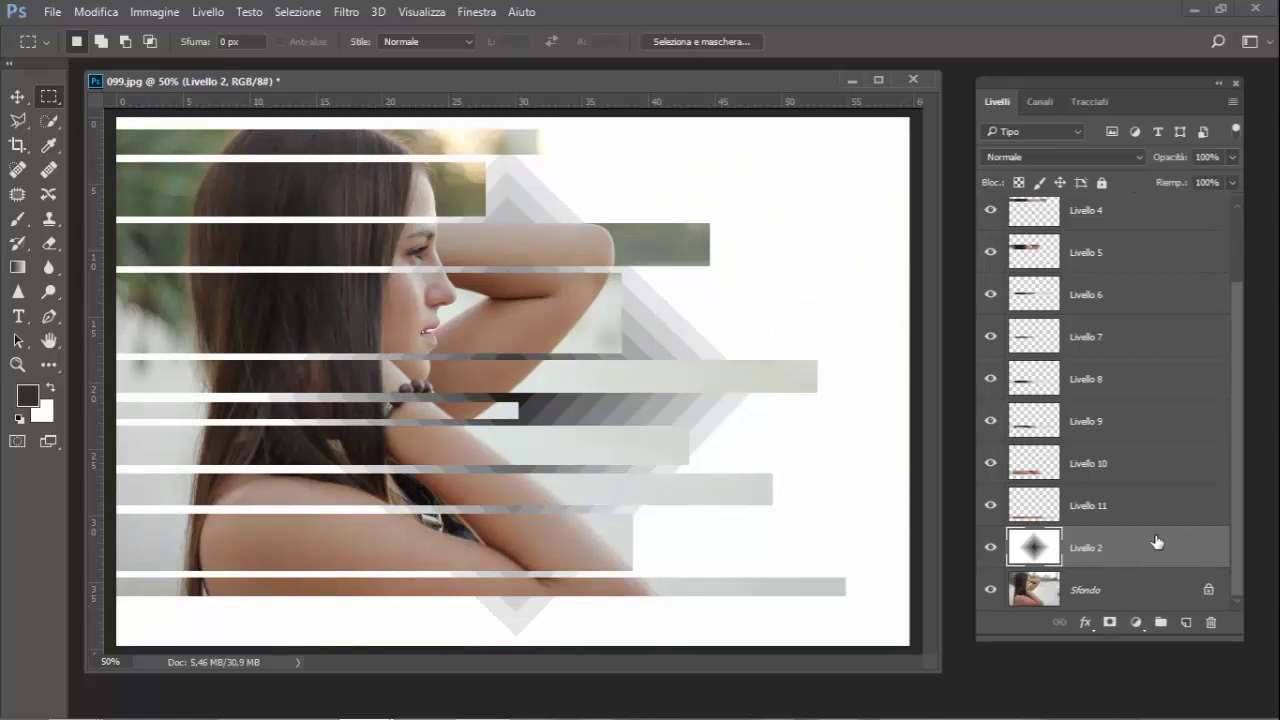
{"action": "key", "text": "ctrl+e"}
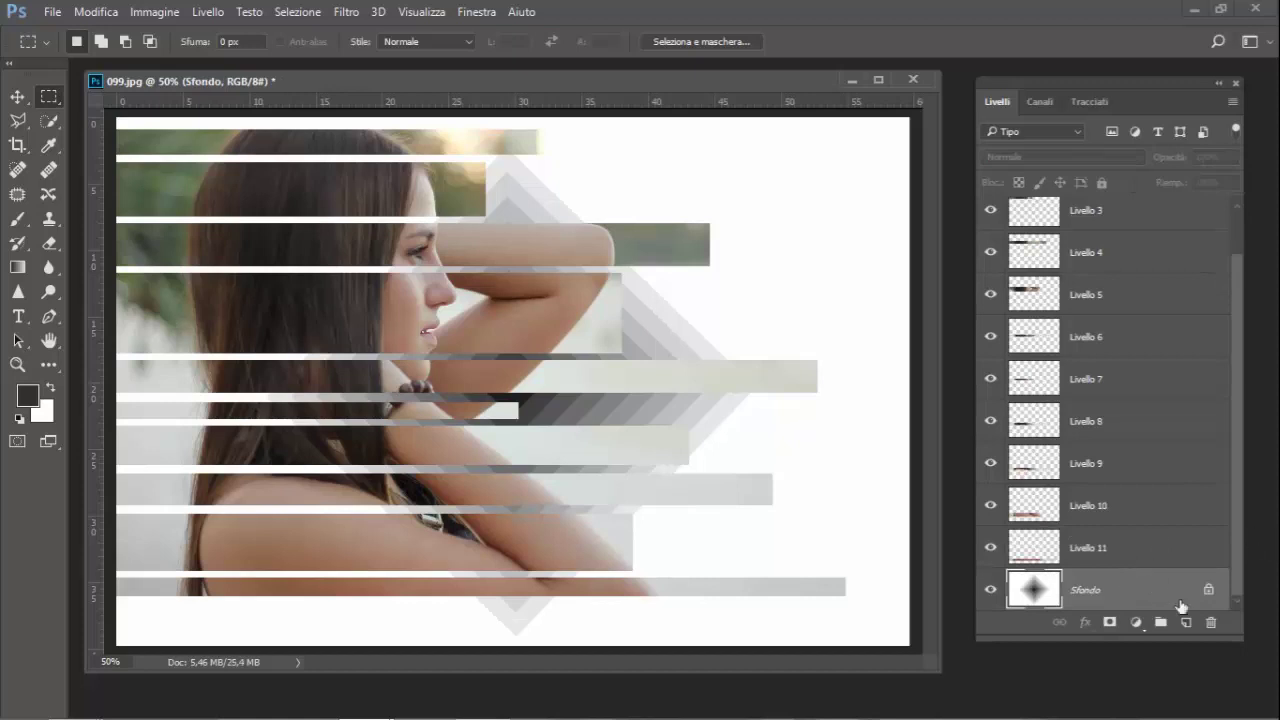
{"action": "left_click", "coordinate": [1146, 550]}
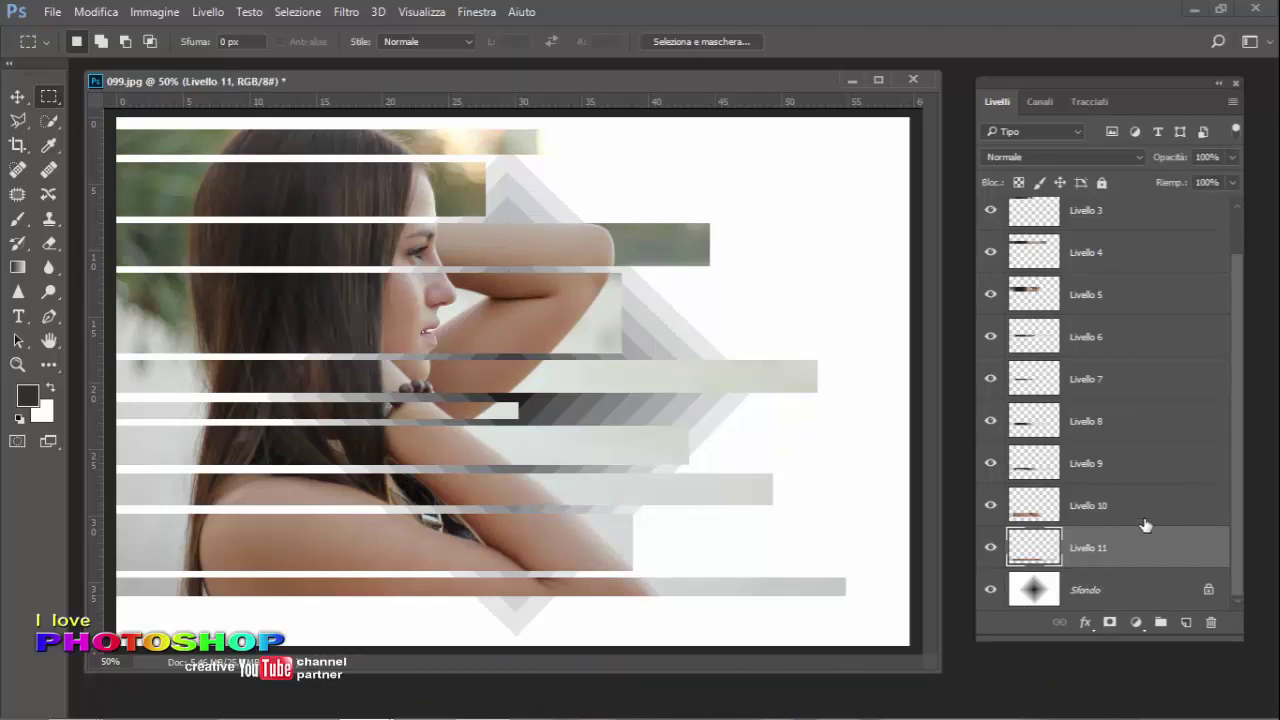
Step: Add an Ombra esterna to Livello 11: Moltiplica, 55% opacity, 180° angle, 18 px distance
{"action": "left_click", "coordinate": [1083, 624]}
{"action": "left_click", "coordinate": [1100, 605]}
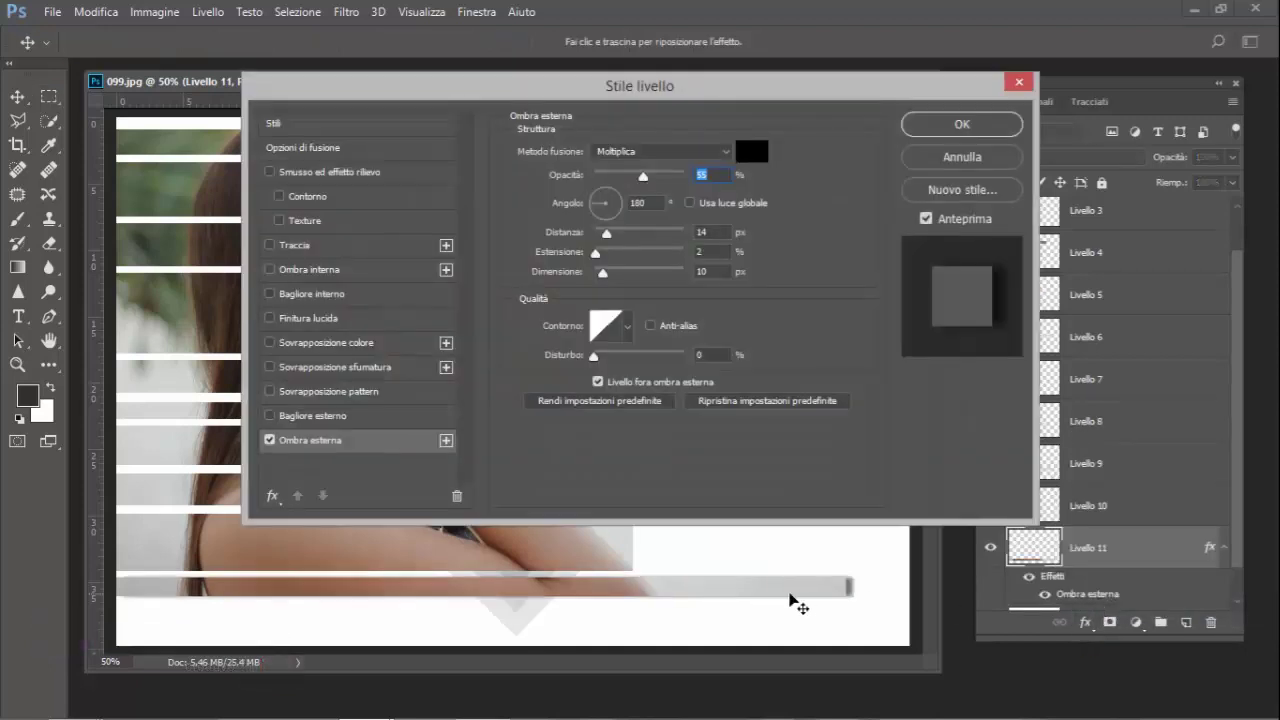
{"action": "left_click_drag", "start_coordinate": [849, 88], "coordinate": [1100, 64]}
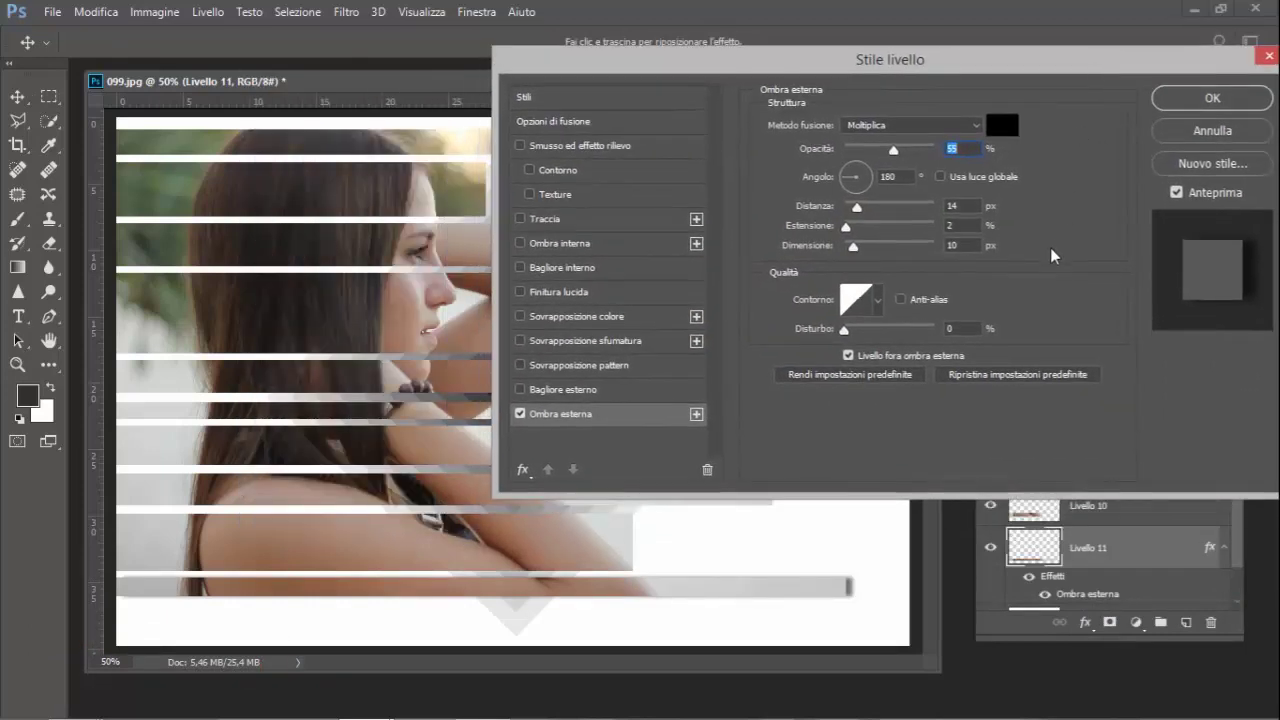
{"action": "left_click", "coordinate": [848, 173]}
{"action": "left_click_drag", "start_coordinate": [850, 177], "coordinate": [860, 173]}
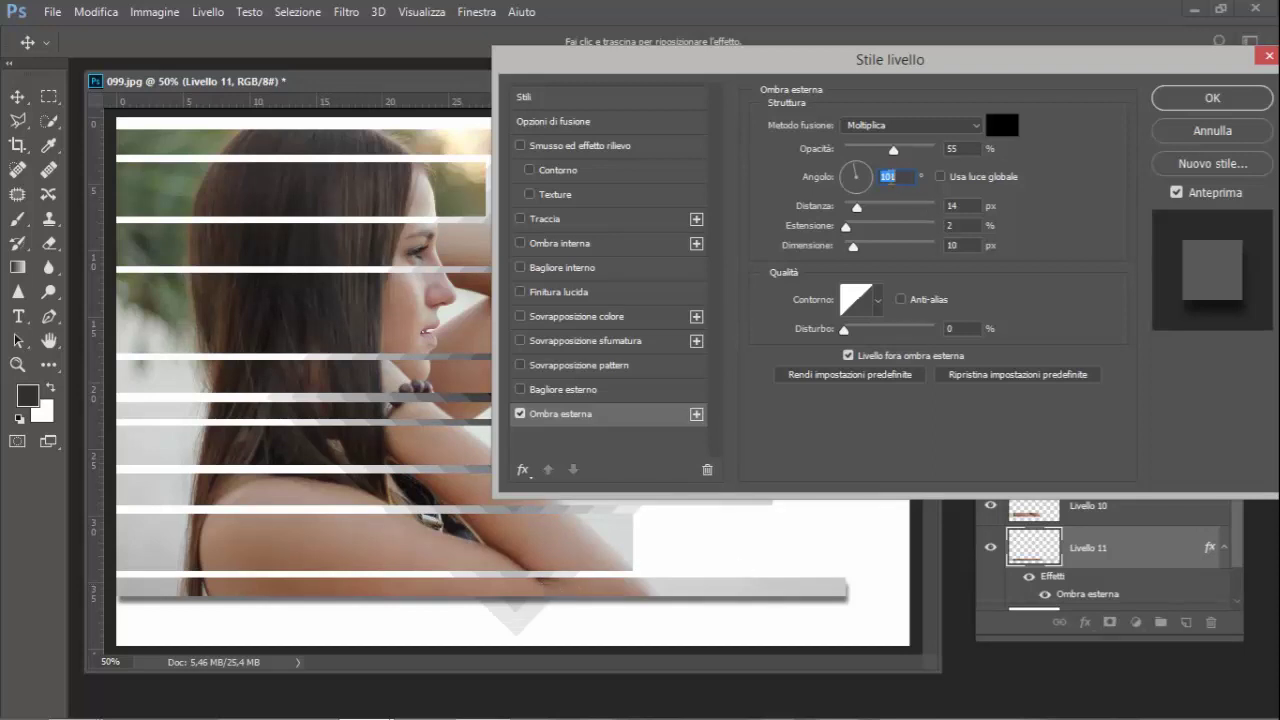
{"action": "left_click_drag", "start_coordinate": [865, 175], "coordinate": [846, 178]}
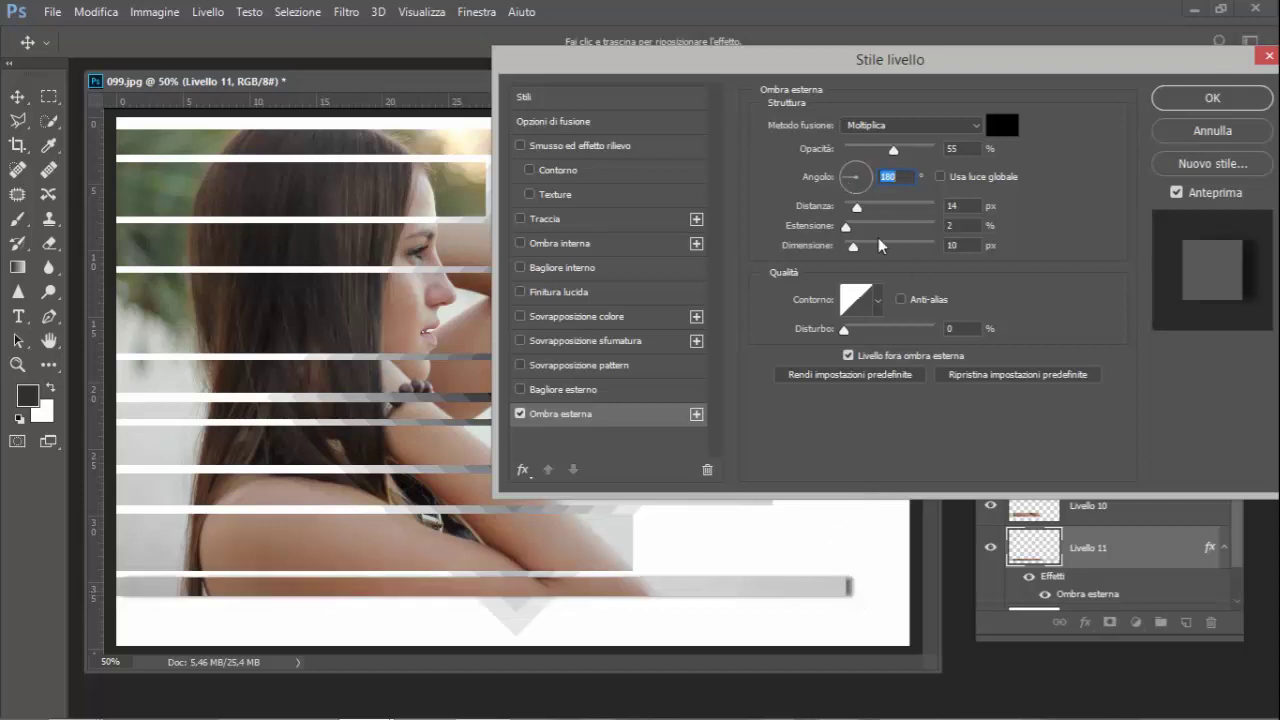
{"action": "left_click_drag", "start_coordinate": [857, 207], "coordinate": [854, 258]}
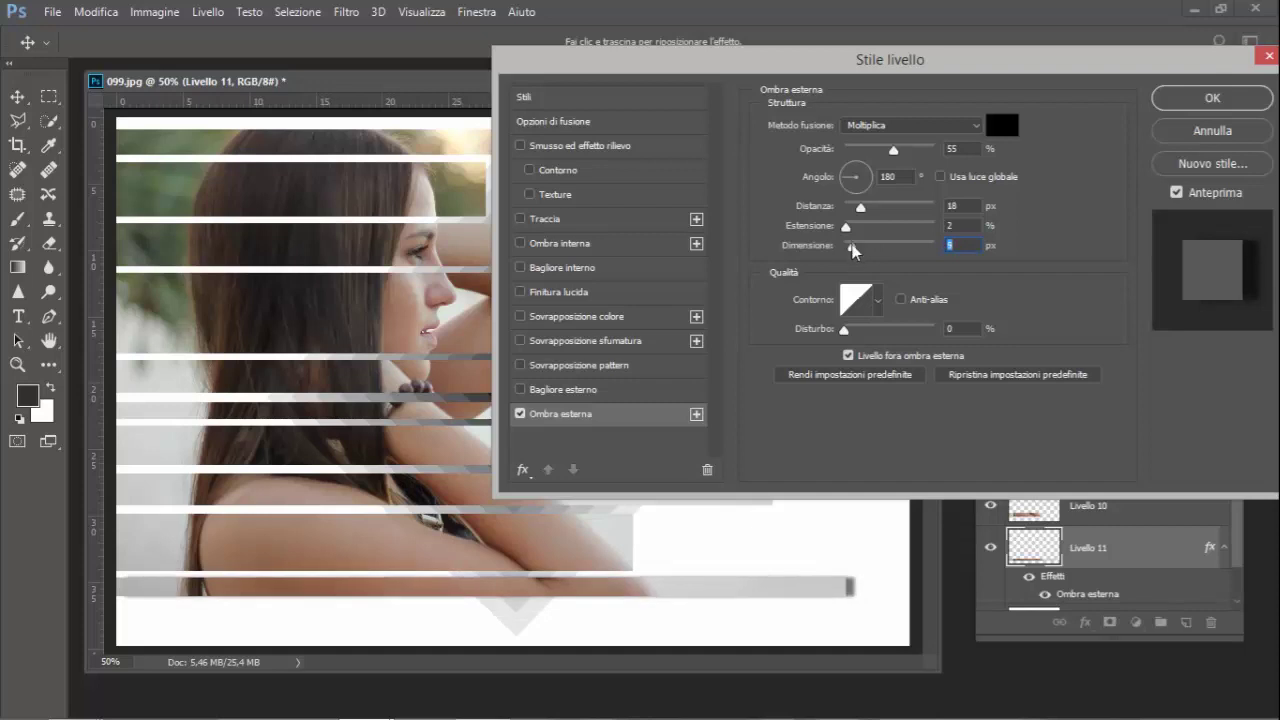
{"action": "left_click", "coordinate": [1212, 98]}
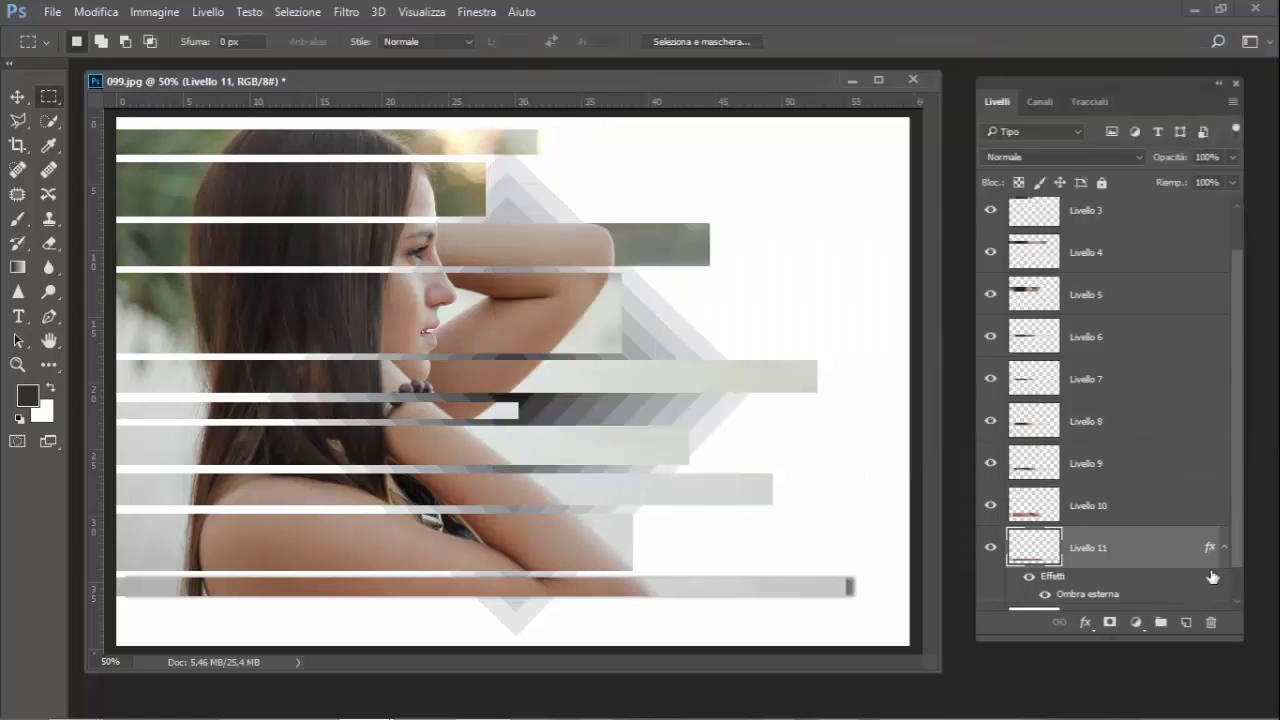
Step: Copy the Ombra esterna drop shadow layer style from Livello 11
{"action": "scroll", "coordinate": [1244, 586], "scroll_direction": "down", "scroll_amount": 1}
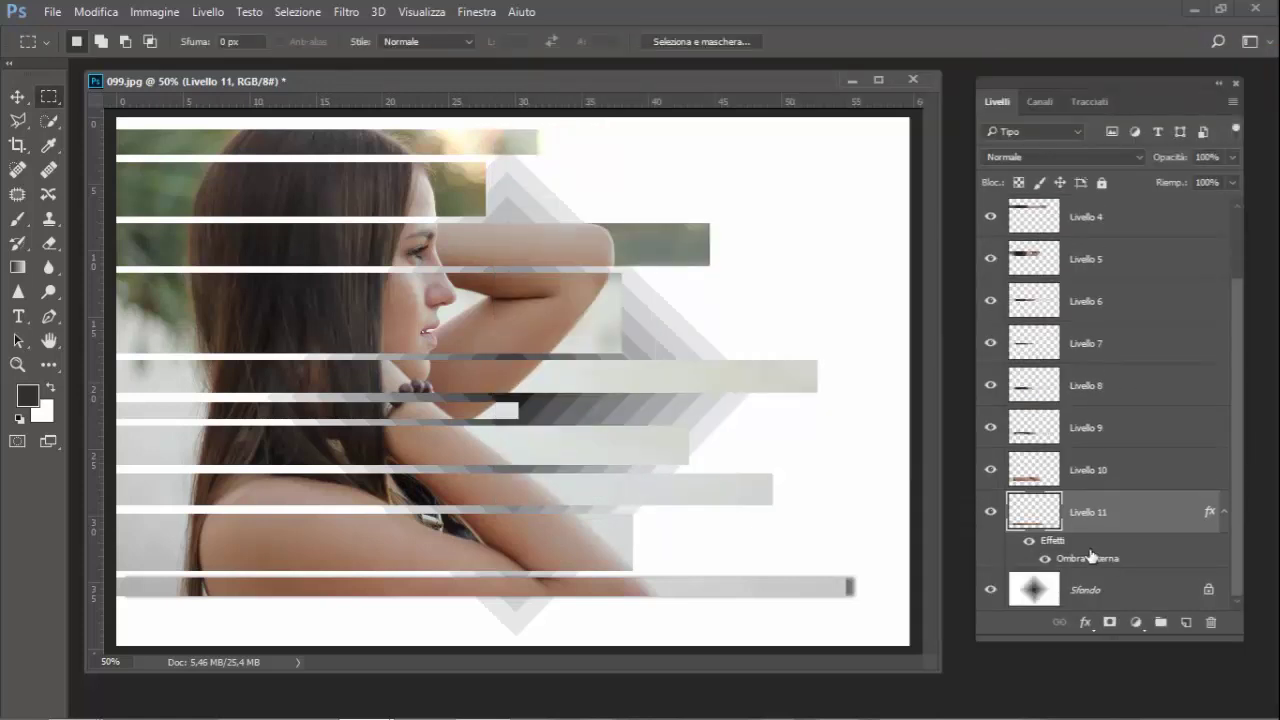
{"action": "right_click", "coordinate": [1057, 546]}
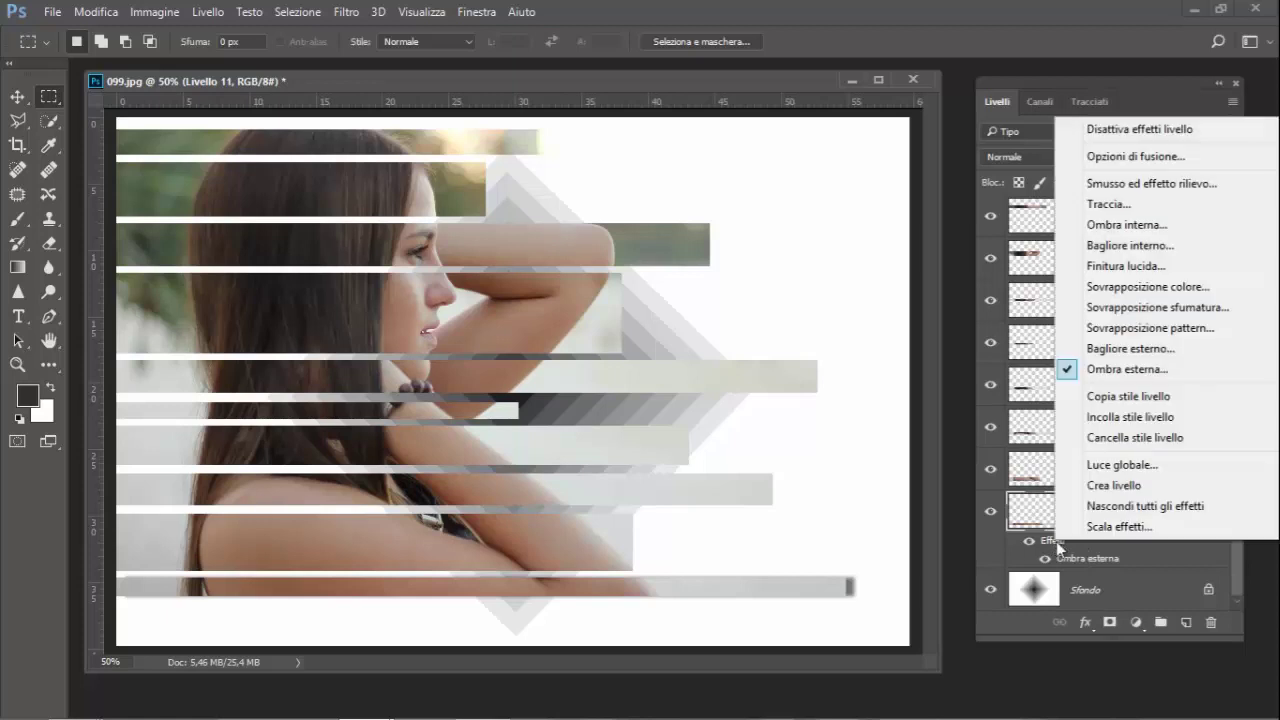
{"action": "left_click", "coordinate": [1150, 397]}
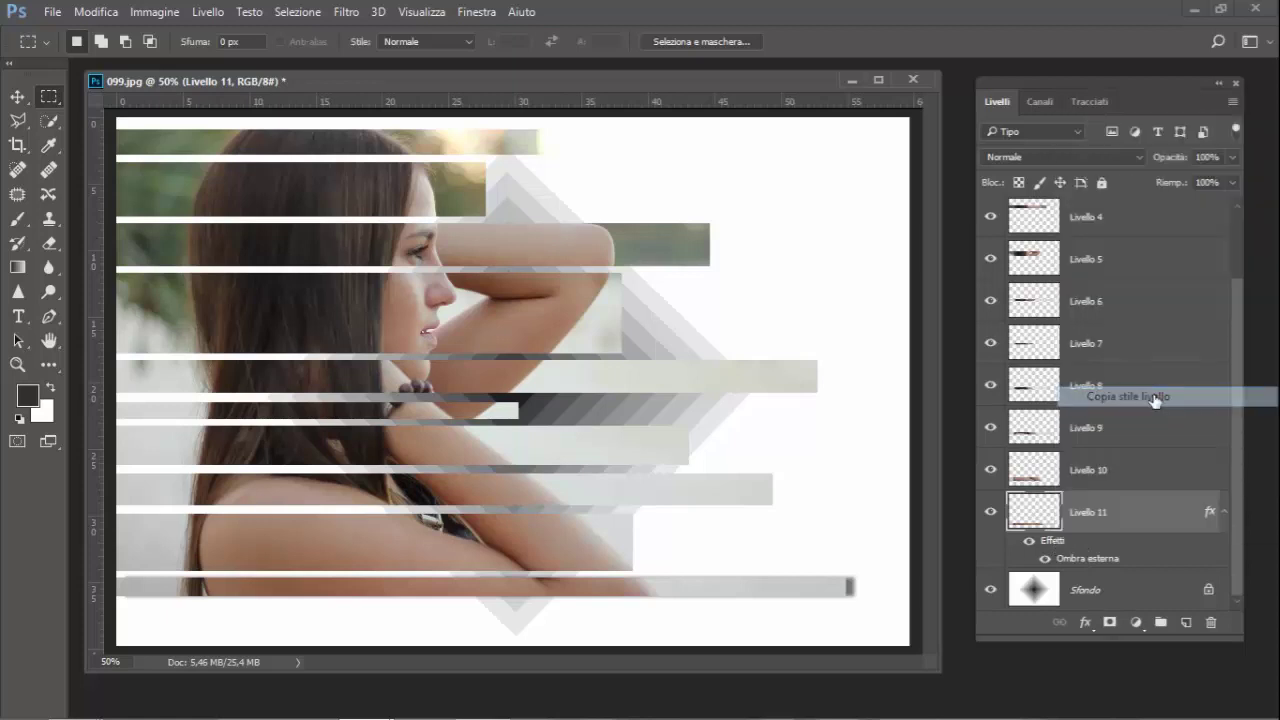
Step: Paste the copied drop shadow style onto strip layers Livello 4 through Livello 10
{"action": "left_click", "coordinate": [1143, 467]}
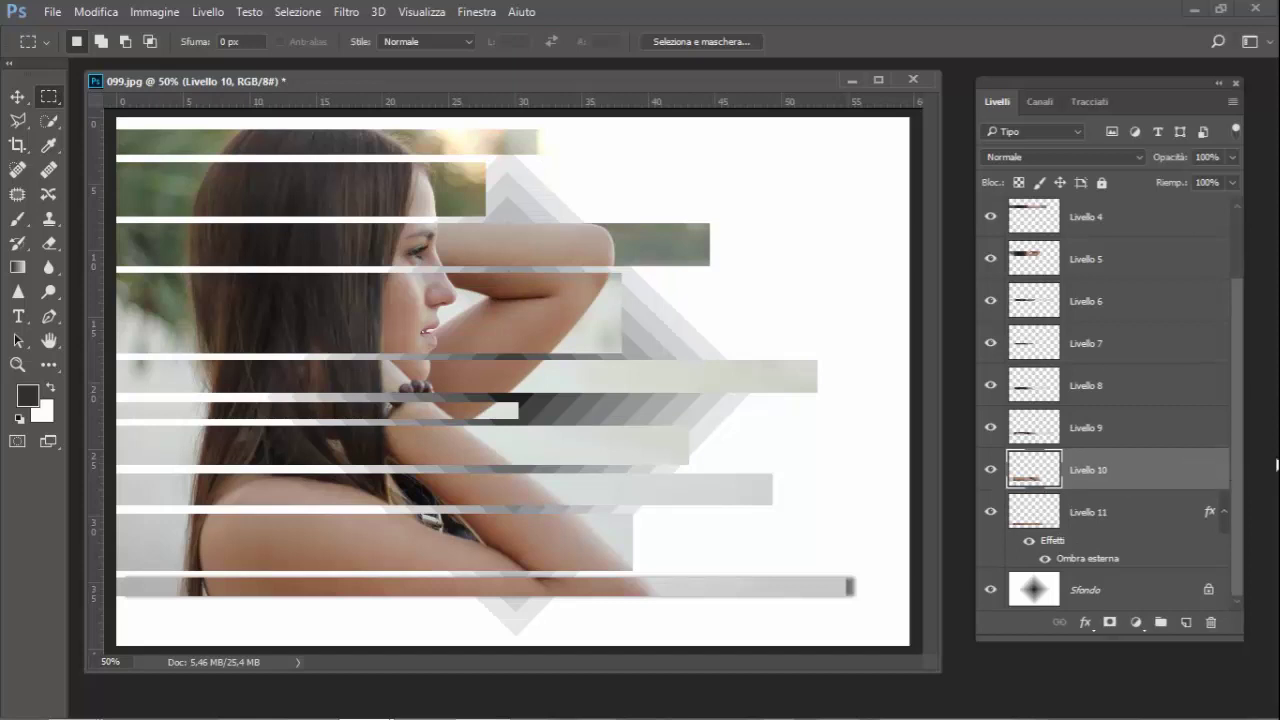
{"action": "left_click", "coordinate": [1163, 434], "text": "ctrl"}
{"action": "left_click", "coordinate": [1171, 386], "text": "ctrl"}
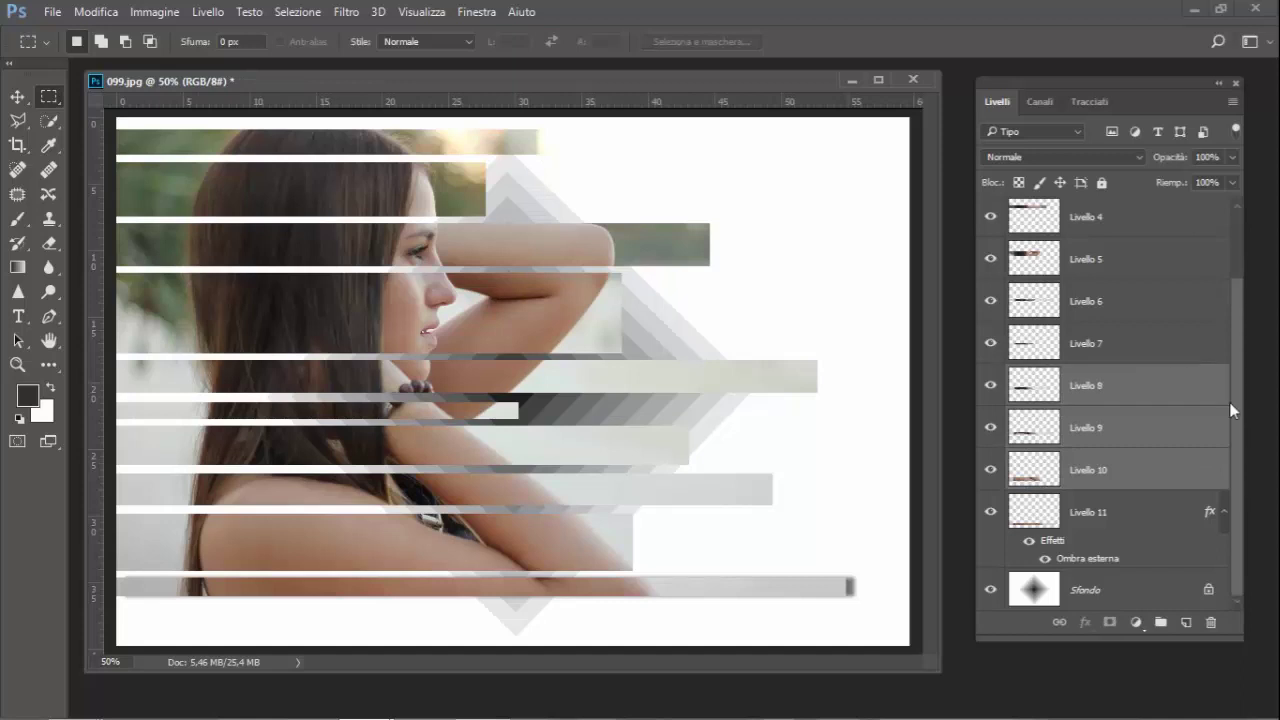
{"action": "left_click", "coordinate": [1182, 340], "text": "ctrl"}
{"action": "left_click", "coordinate": [1171, 303], "text": "ctrl"}
{"action": "left_click", "coordinate": [1180, 272], "text": "ctrl"}
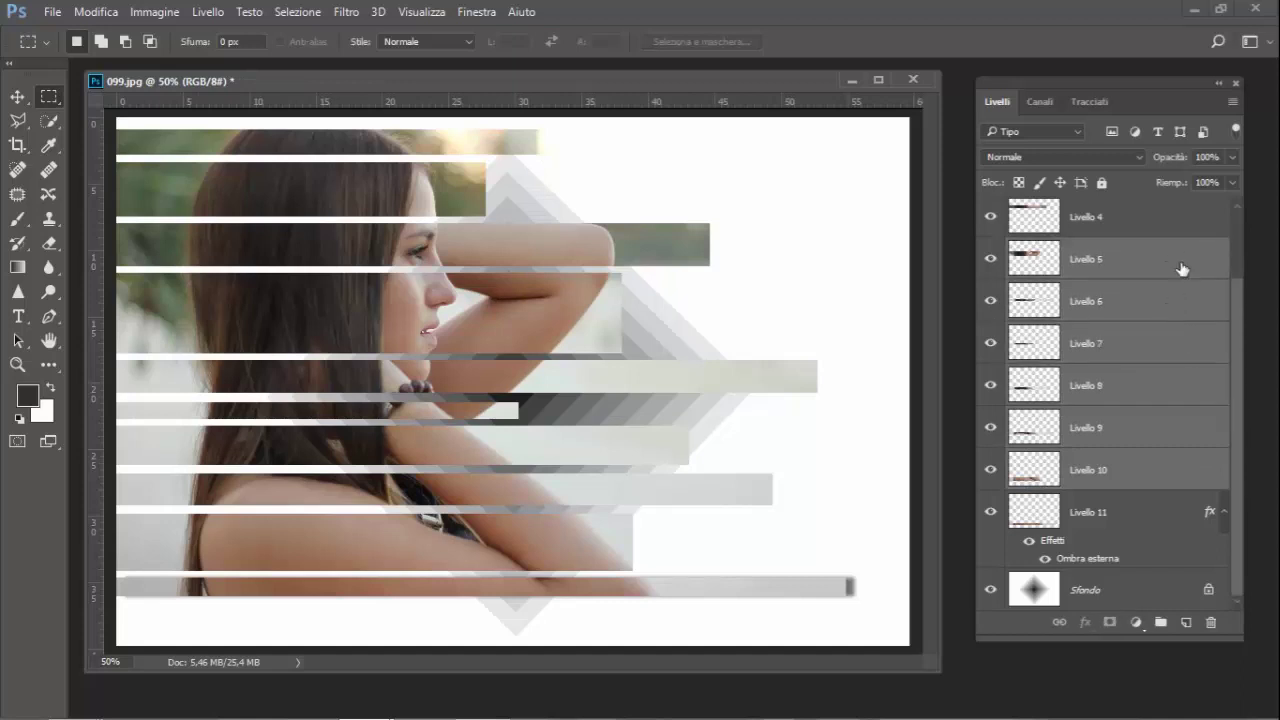
{"action": "left_click", "coordinate": [1146, 220], "text": "ctrl"}
{"action": "right_click", "coordinate": [1147, 216]}
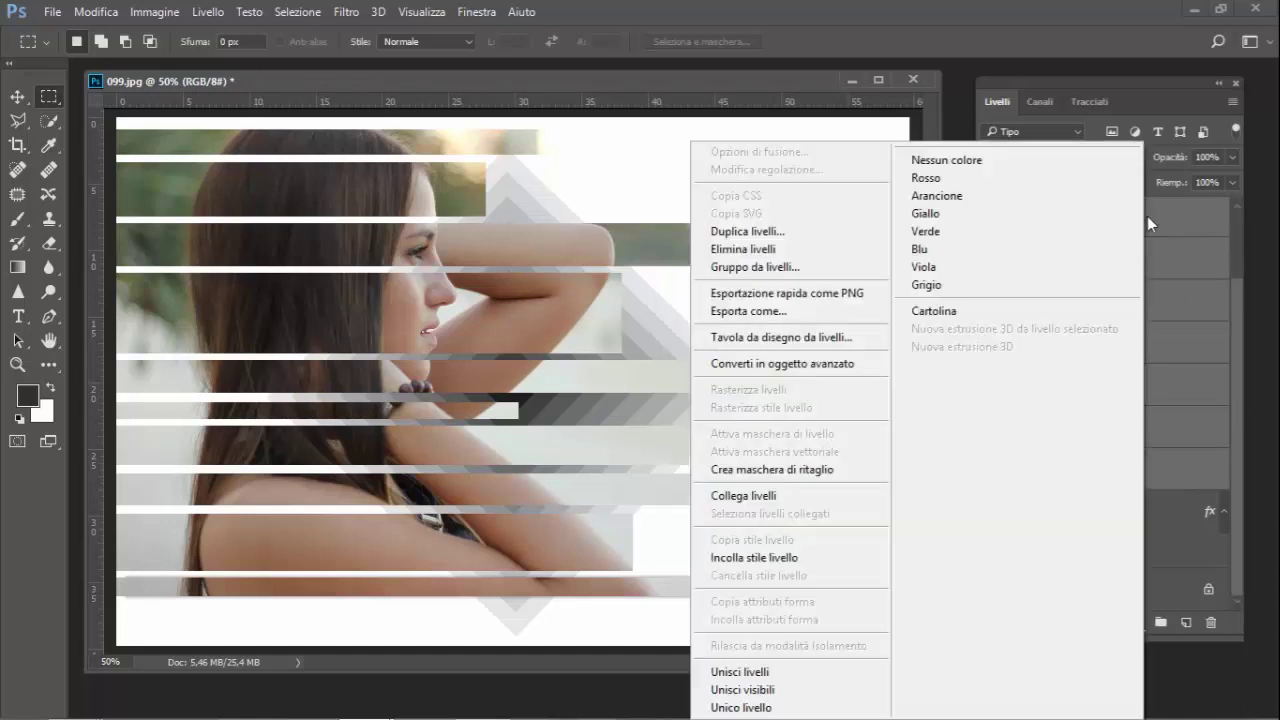
{"action": "left_click", "coordinate": [832, 558]}
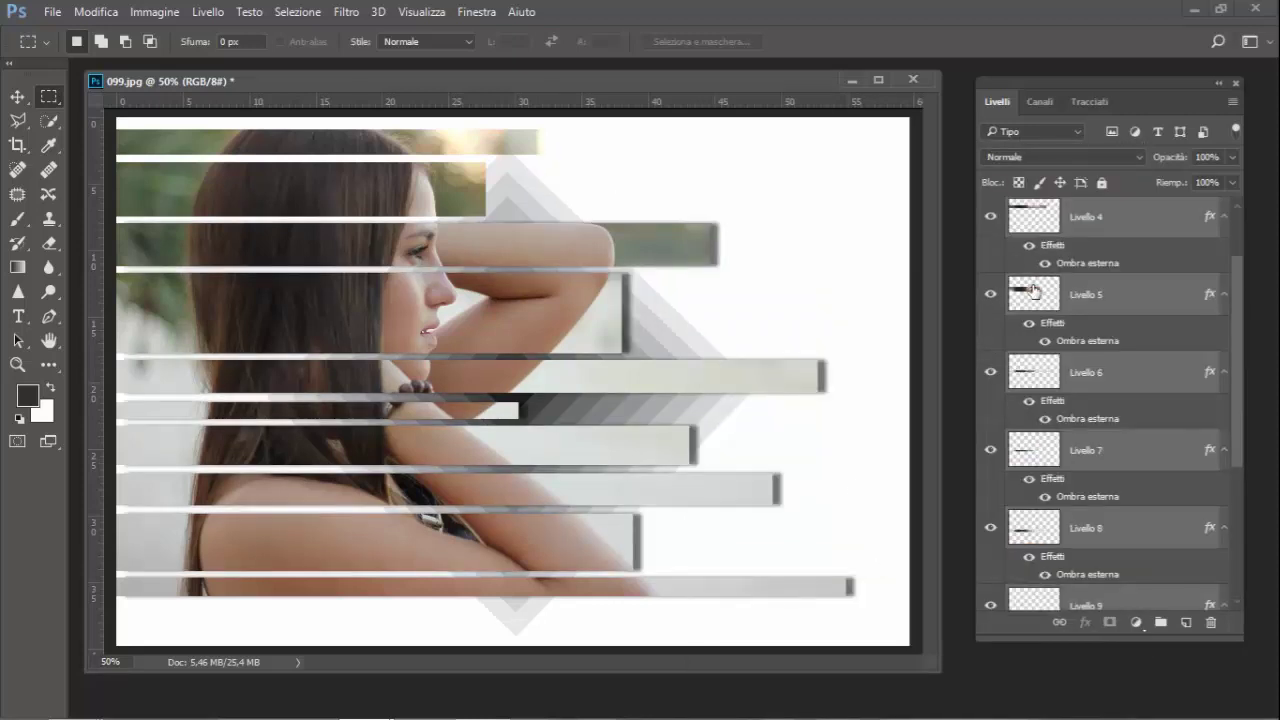
Step: Paste the same drop shadow style onto Livello 1 and Livello 3
{"action": "left_click_drag", "start_coordinate": [1238, 378], "coordinate": [1237, 286]}
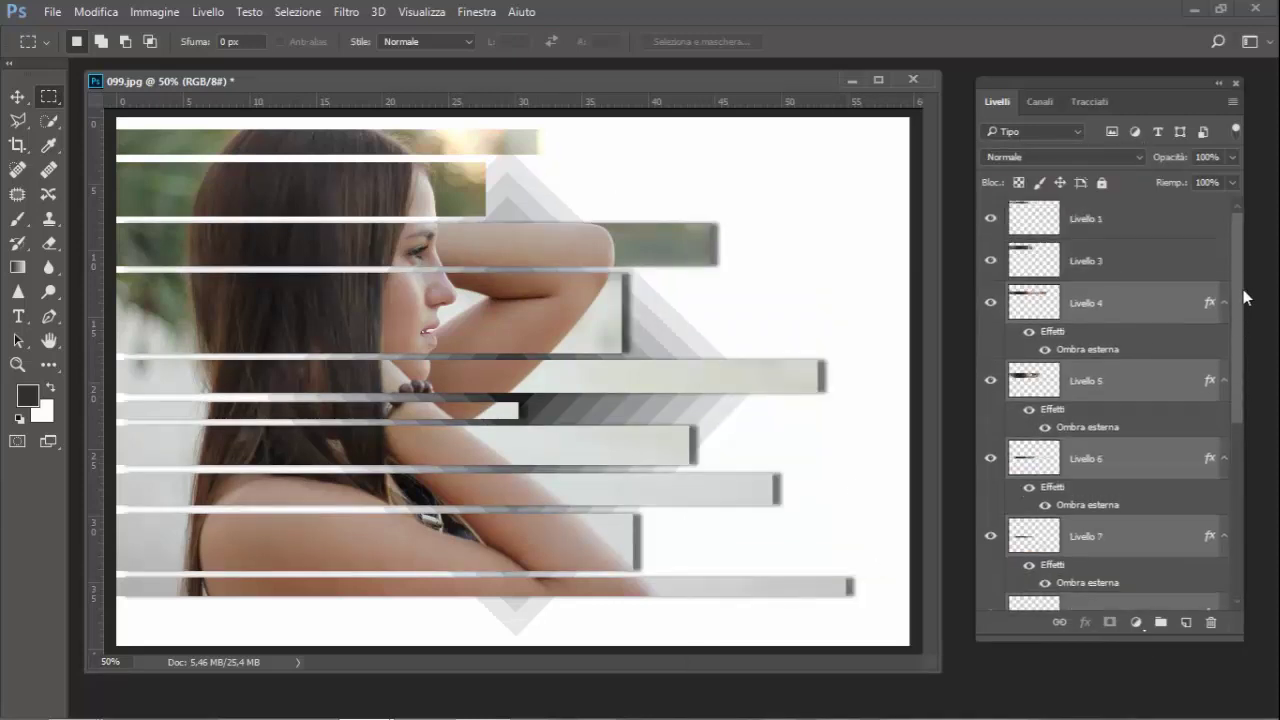
{"action": "left_click", "coordinate": [1152, 262]}
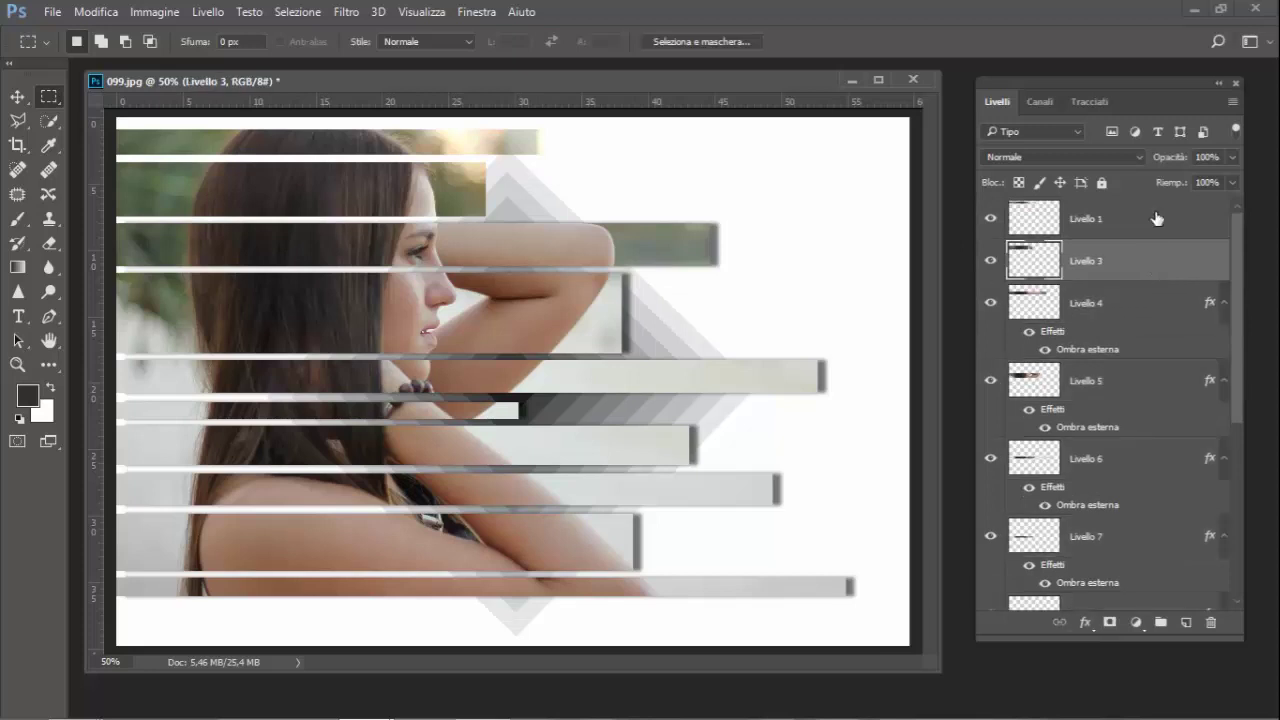
{"action": "left_click", "coordinate": [1154, 218], "text": "shift"}
{"action": "right_click", "coordinate": [1187, 258]}
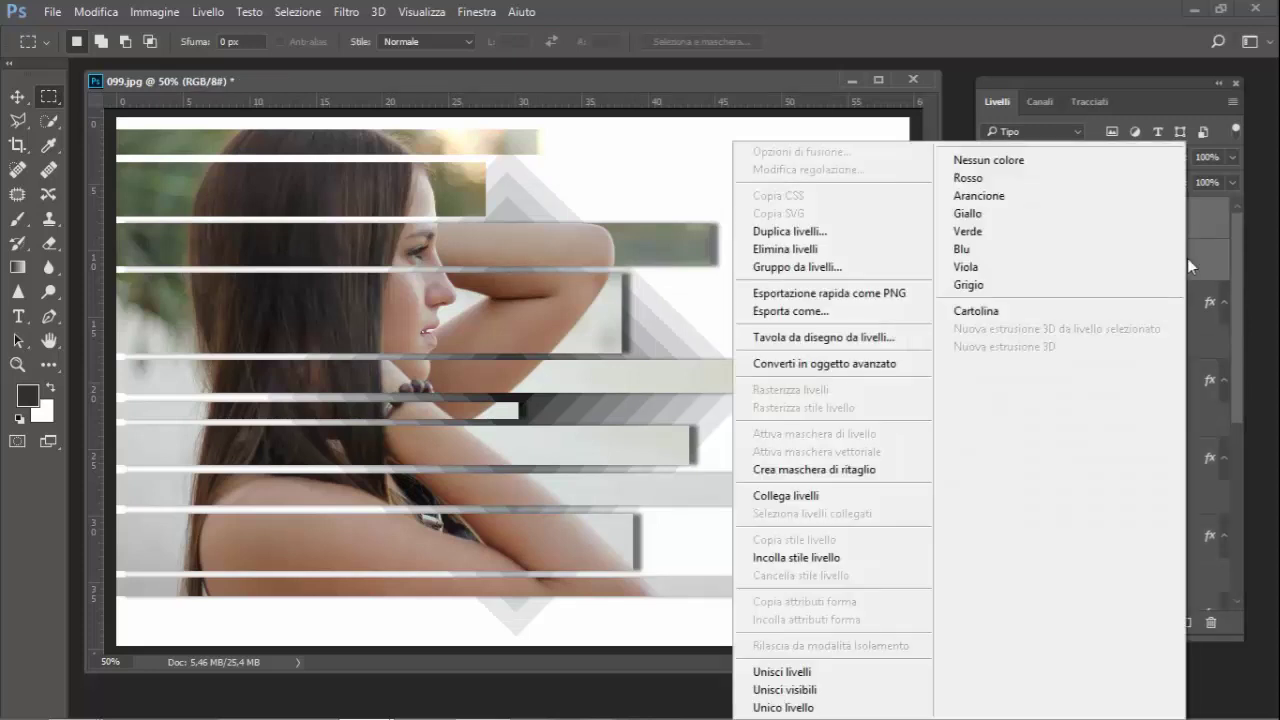
{"action": "left_click", "coordinate": [838, 560]}
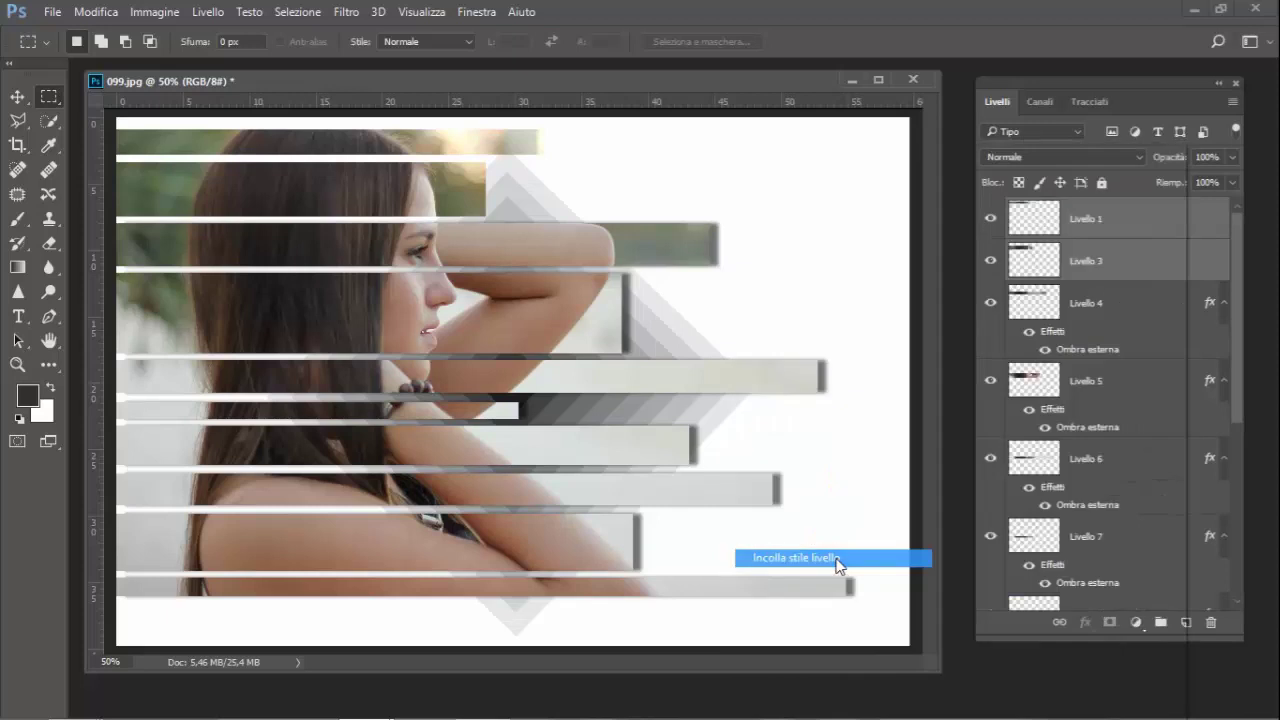